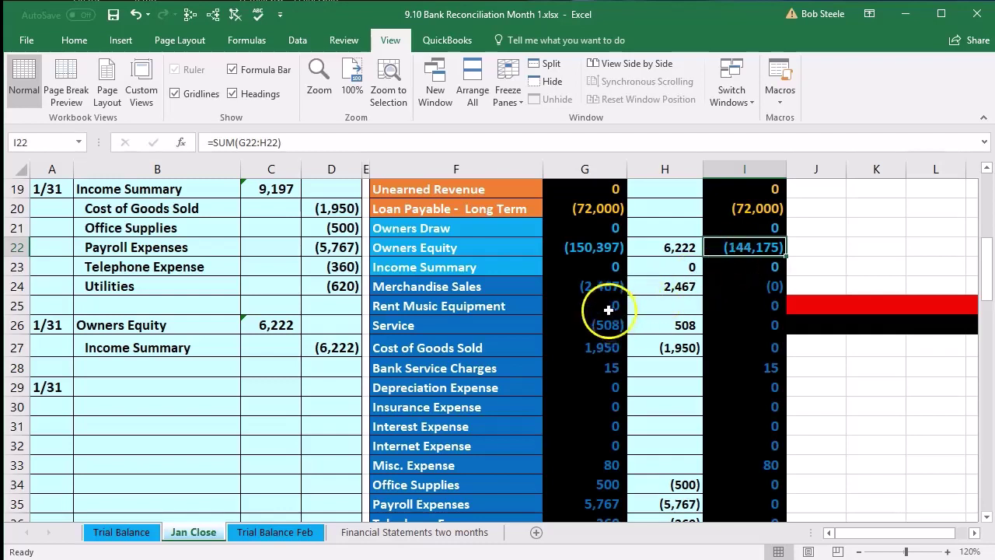
Inspect the Merchandise Sales trial balance, closing entry and adjusted balance on Jan Close.
{"action": "left_click", "coordinate": [584, 289]}
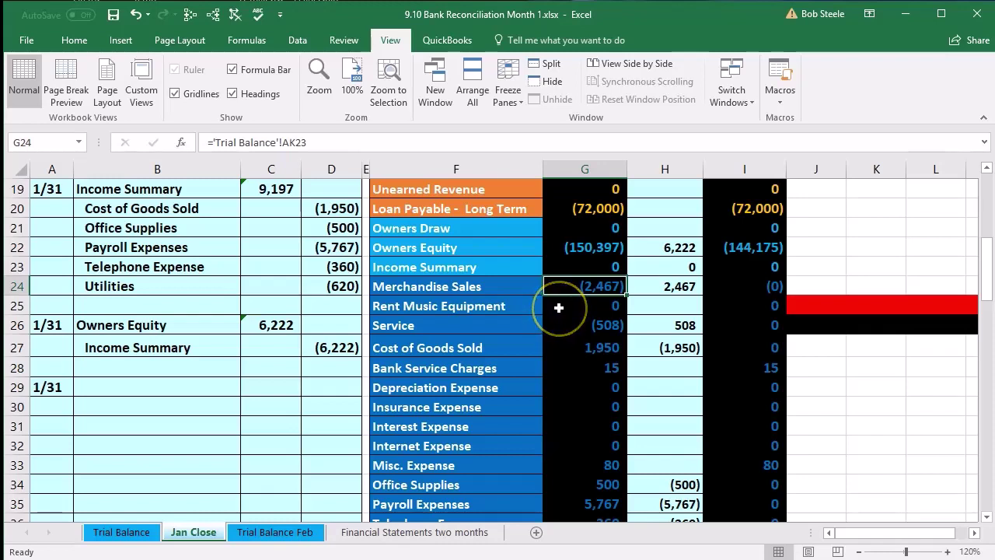
{"action": "left_click", "coordinate": [677, 287]}
{"action": "left_click", "coordinate": [734, 290]}
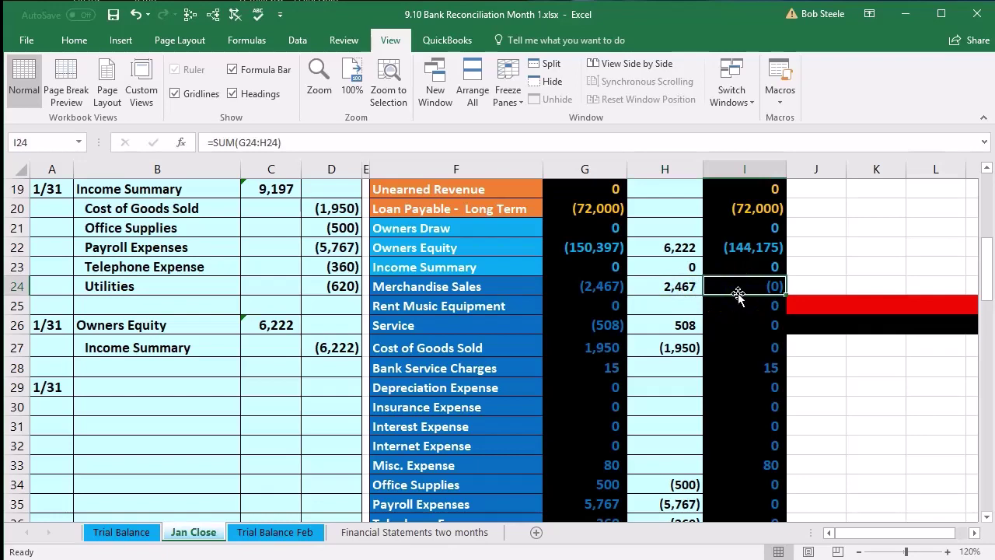
Select the column G balances and the adjusted balances from Income Summary down to check their totals.
{"action": "left_click_drag", "start_coordinate": [595, 288], "coordinate": [591, 455]}
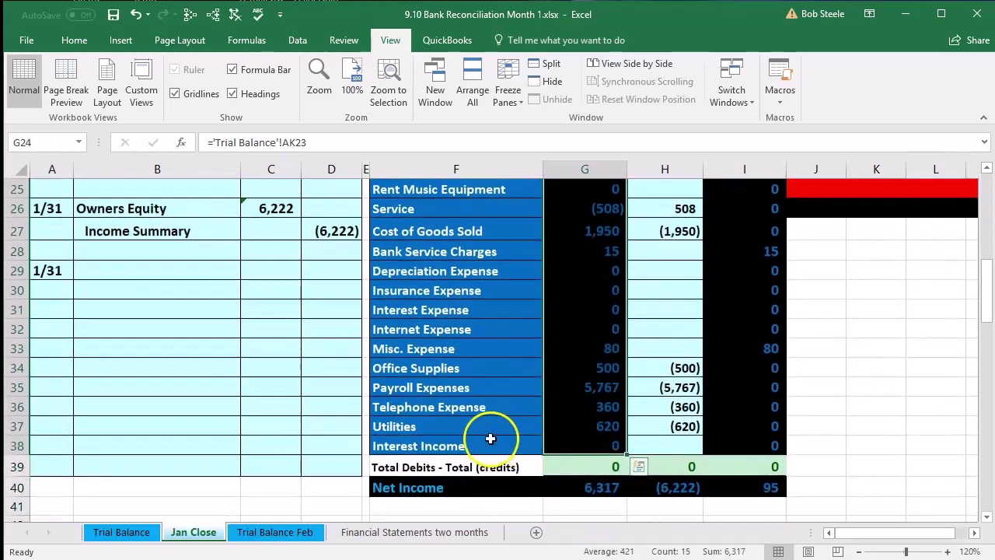
{"action": "scroll", "coordinate": [490, 435], "scroll_direction": "up", "scroll_amount": 1}
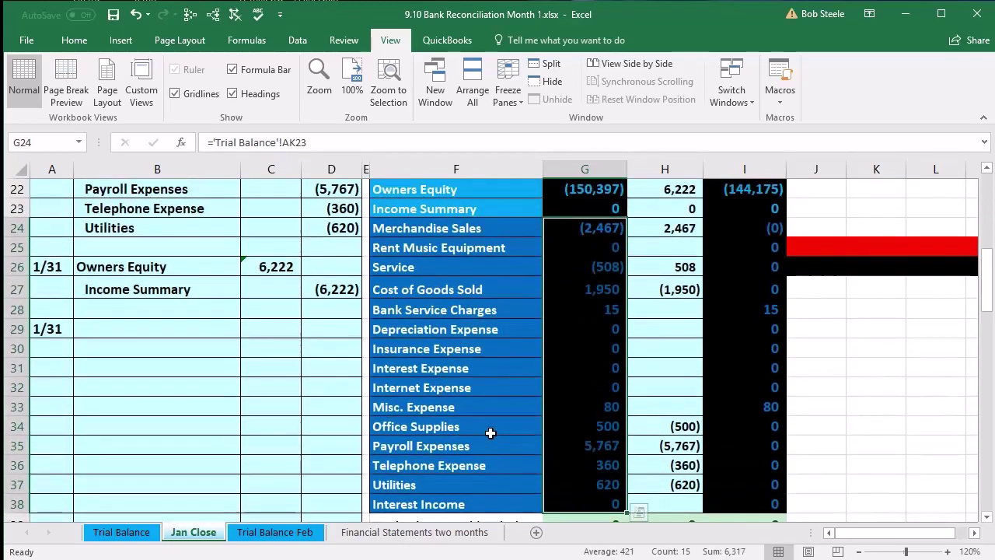
{"action": "scroll", "coordinate": [490, 433], "scroll_direction": "up", "scroll_amount": 5}
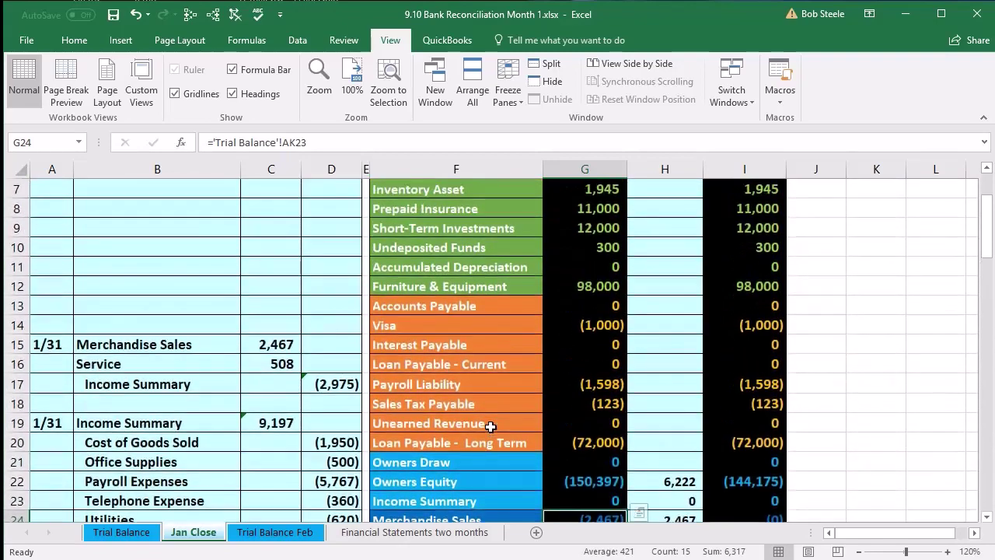
{"action": "scroll", "coordinate": [491, 426], "scroll_direction": "up", "scroll_amount": 1}
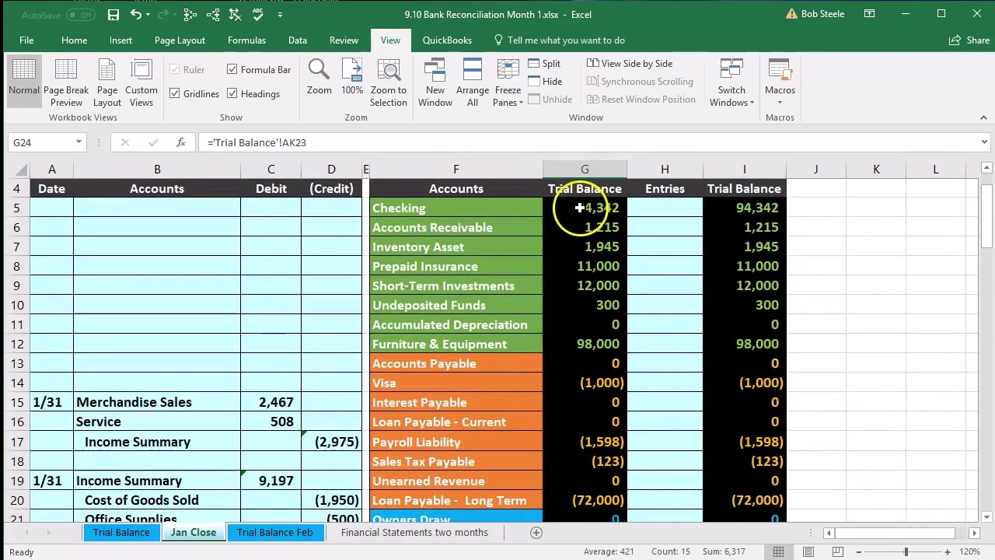
{"action": "left_click_drag", "start_coordinate": [573, 207], "coordinate": [576, 467]}
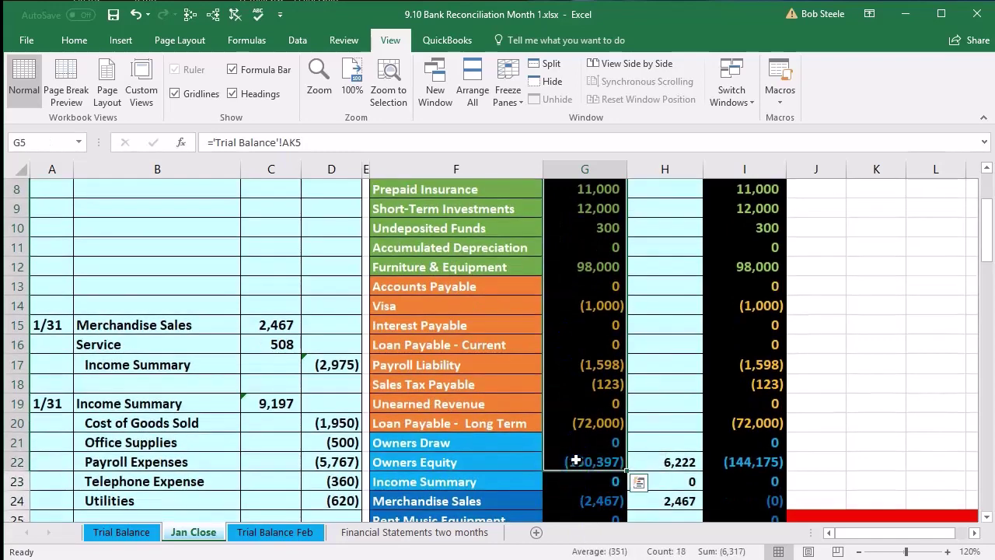
{"action": "scroll", "coordinate": [576, 461], "scroll_direction": "down", "scroll_amount": 1}
{"action": "left_click", "coordinate": [789, 440]}
{"action": "scroll", "coordinate": [776, 429], "scroll_direction": "down", "scroll_amount": 1}
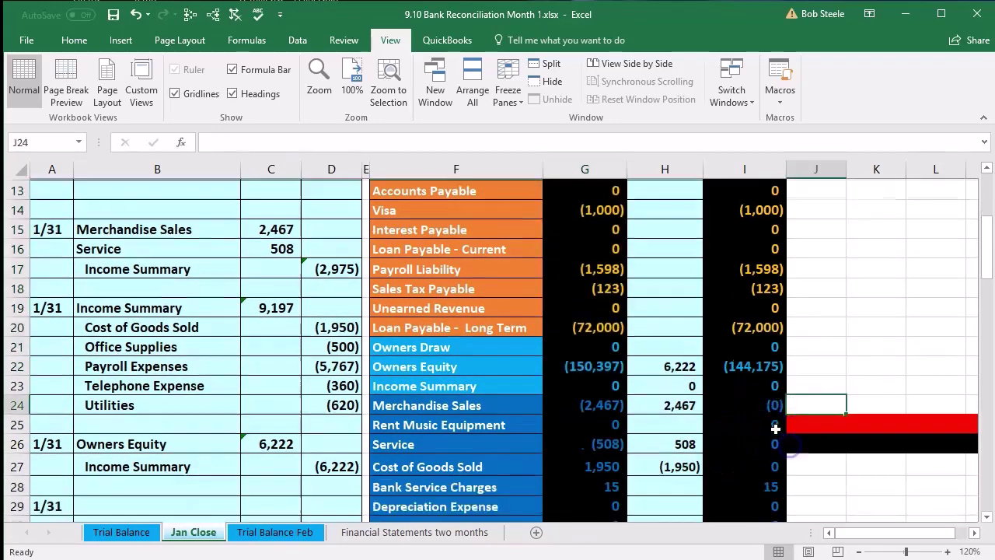
{"action": "scroll", "coordinate": [775, 428], "scroll_direction": "down", "scroll_amount": 1}
{"action": "left_click_drag", "start_coordinate": [768, 308], "coordinate": [762, 498]}
Fill J28 beside Bank Service Charges and J33 beside Misc. Expense yellow.
{"action": "right_click", "coordinate": [822, 408]}
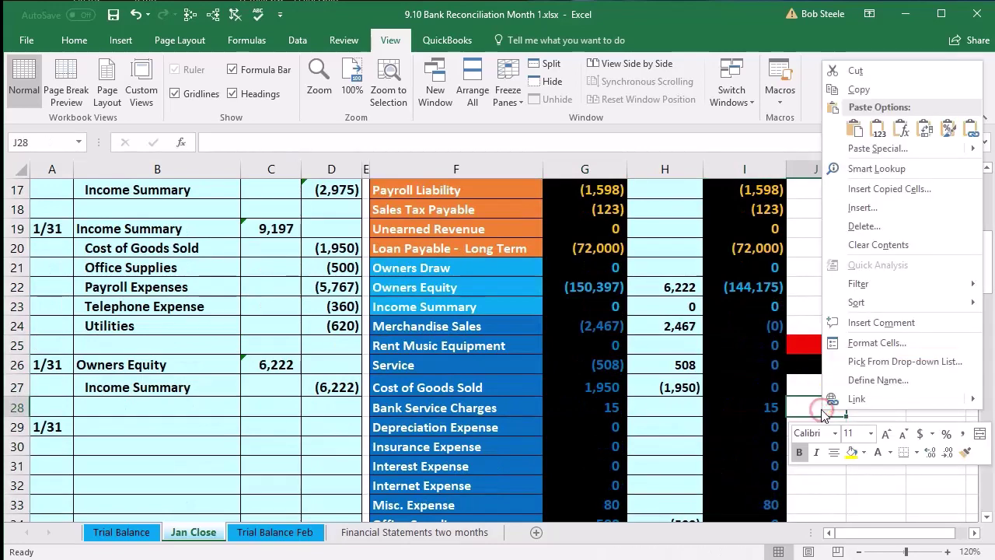
{"action": "left_click", "coordinate": [852, 452]}
{"action": "scroll", "coordinate": [825, 442], "scroll_direction": "down", "scroll_amount": 1}
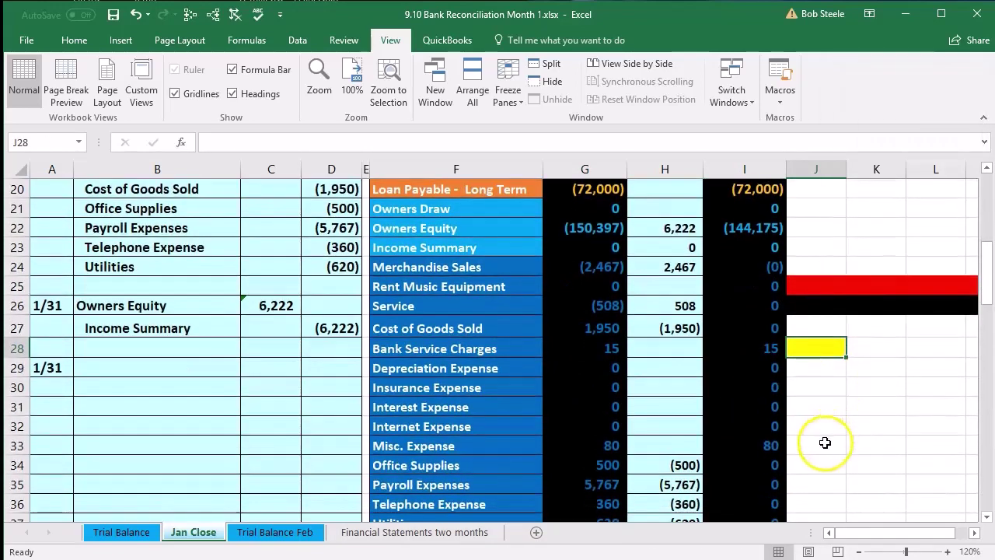
{"action": "right_click", "coordinate": [825, 442]}
{"action": "left_click", "coordinate": [849, 476]}
{"action": "left_click", "coordinate": [829, 401]}
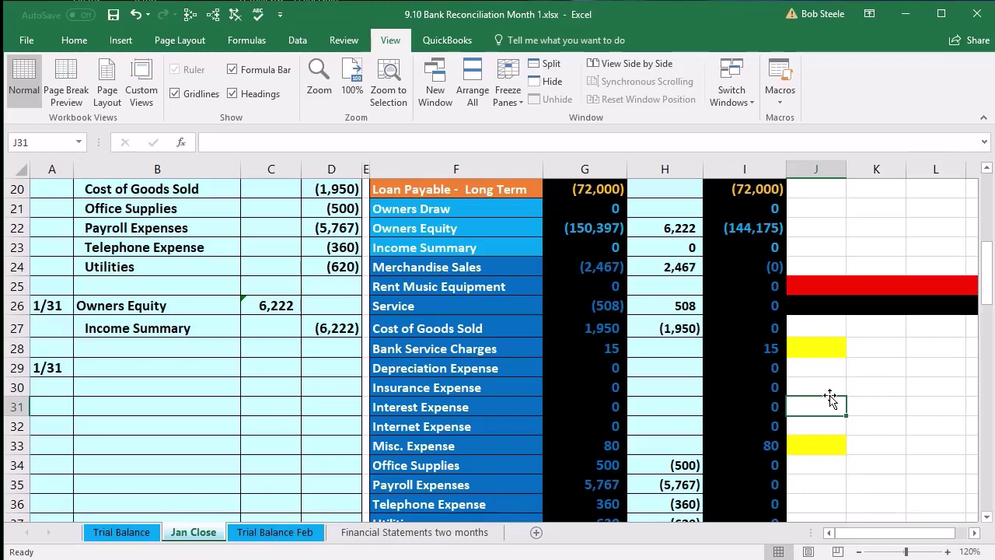
Review the adjusted Owners Equity balance of (144,175).
{"action": "left_click", "coordinate": [796, 355]}
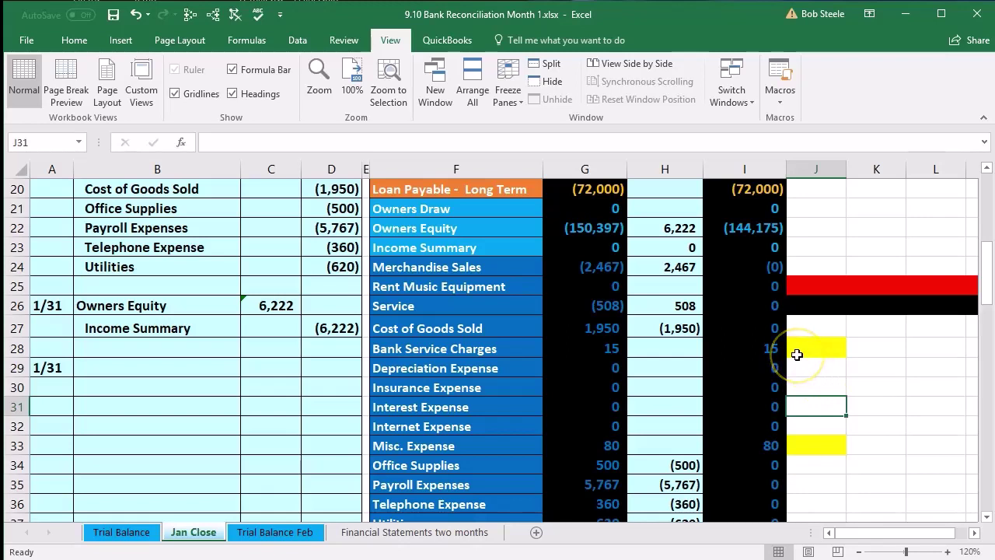
{"action": "left_click", "coordinate": [276, 400]}
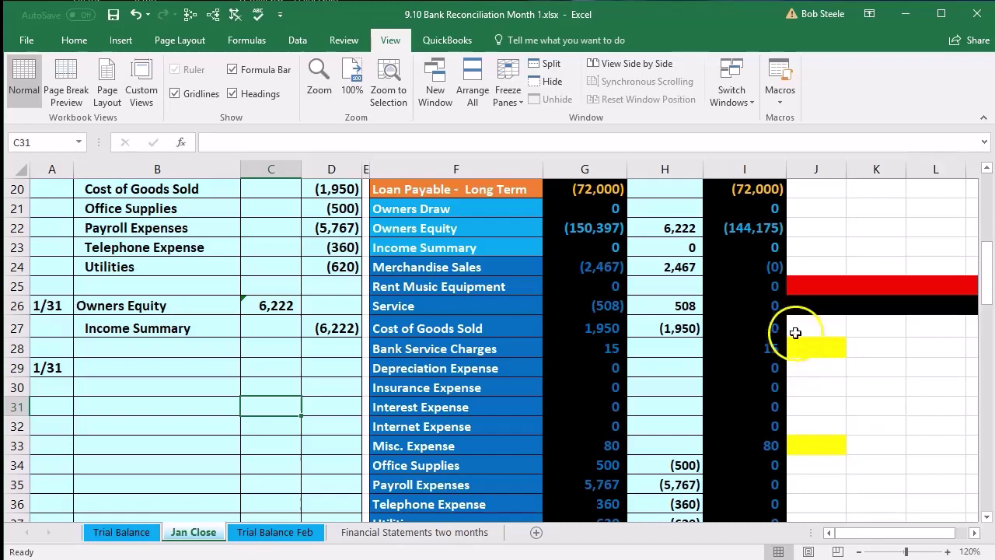
{"action": "left_click", "coordinate": [770, 229]}
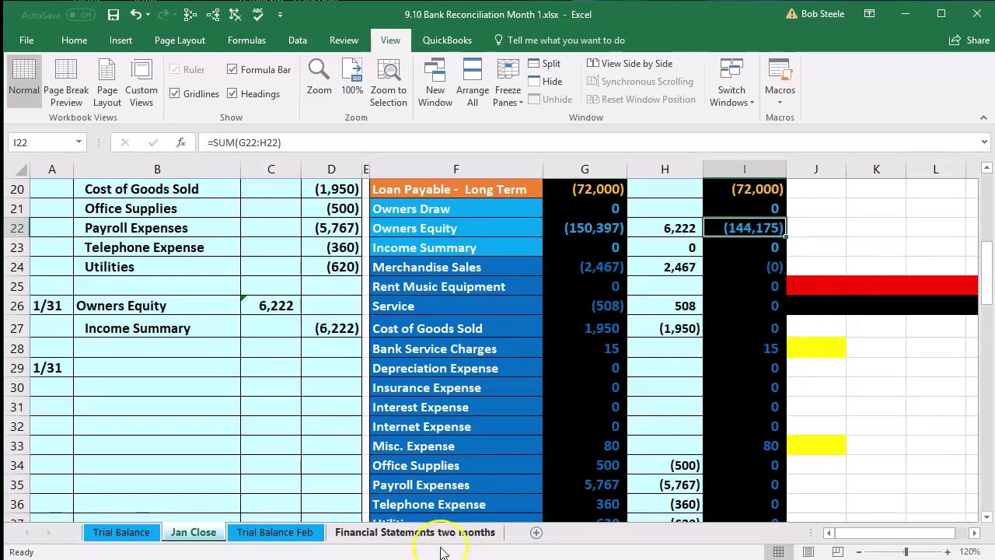
On Trial Balance Feb, jump left along row 15 to the column BW balance sheet, showing Owners Equity 150,947.
{"action": "left_click", "coordinate": [262, 544]}
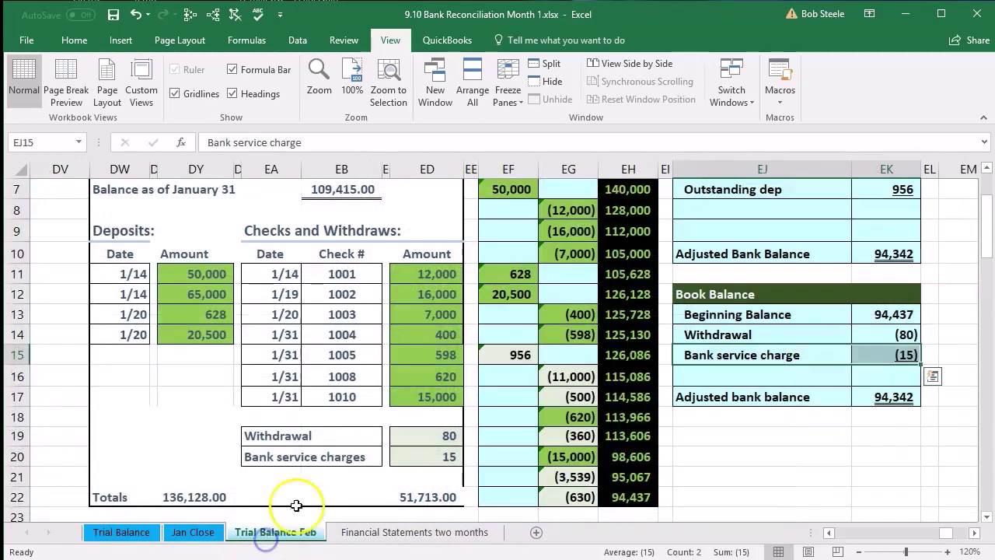
{"action": "left_click", "coordinate": [452, 355]}
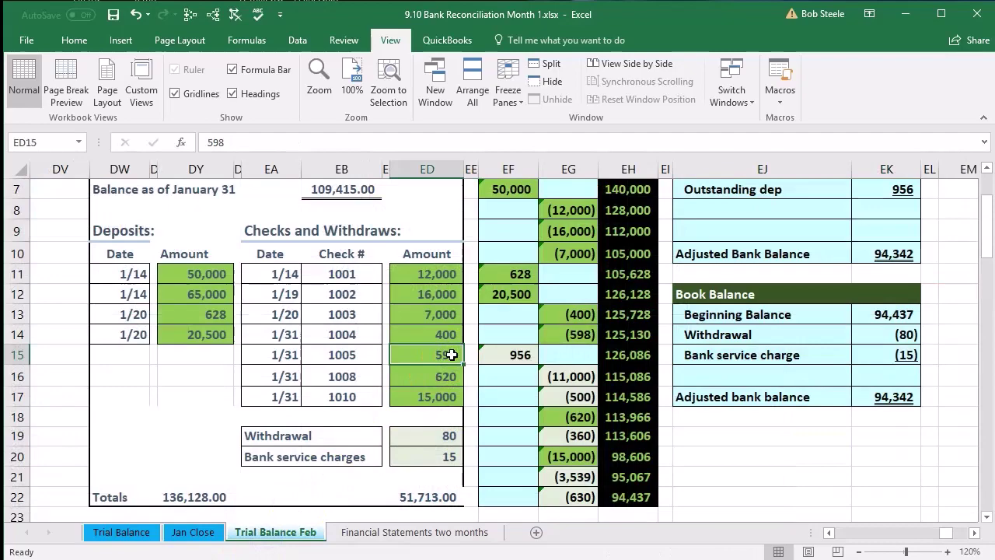
{"action": "key", "text": "Left"}
{"action": "key", "text": "Left"}
{"action": "key", "text": "Left"}
{"action": "key", "text": "Left"}
{"action": "key", "text": "Left"}
{"action": "key", "text": "Left"}
{"action": "key", "text": "Left"}
{"action": "key", "text": "Left"}
{"action": "key", "text": "Left"}
{"action": "key", "text": "Left"}
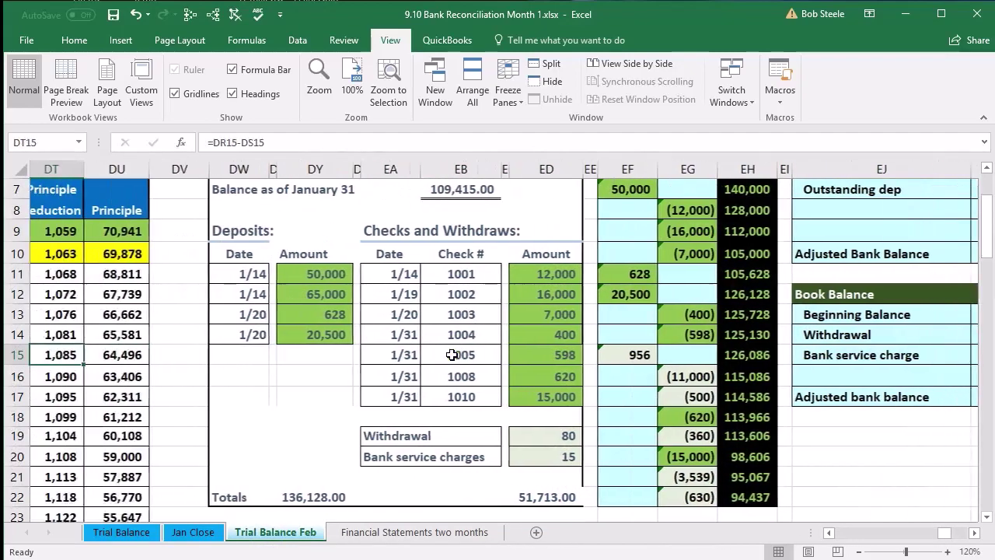
{"action": "key", "text": "Left"}
{"action": "key", "text": "Left"}
{"action": "key", "text": "Left"}
{"action": "key", "text": "Left"}
{"action": "key", "text": "Left"}
{"action": "key", "text": "Left"}
{"action": "key", "text": "Left"}
{"action": "key", "text": "Left"}
{"action": "key", "text": "Left"}
{"action": "key", "text": "Left"}
{"action": "key", "text": "Left"}
{"action": "key", "text": "Left"}
{"action": "key", "text": "Left"}
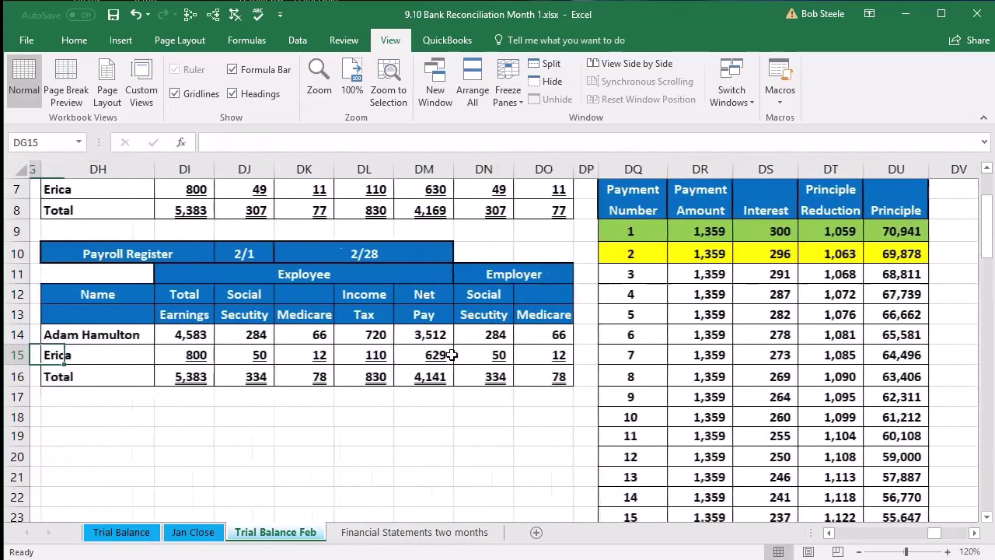
{"action": "key", "text": "Left"}
{"action": "key", "text": "Left"}
{"action": "key", "text": "Left"}
{"action": "key", "text": "Left"}
{"action": "key", "text": "Left"}
{"action": "key", "text": "Left"}
{"action": "key", "text": "Left"}
{"action": "key", "text": "Left"}
{"action": "key", "text": "Left"}
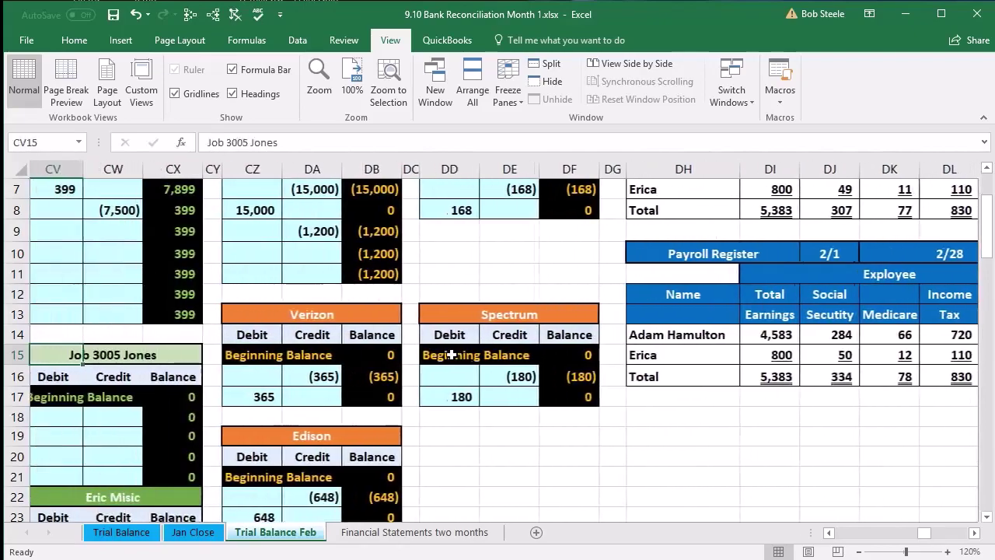
{"action": "key", "text": "Left"}
{"action": "key", "text": "Left"}
{"action": "key", "text": "Left"}
{"action": "key", "text": "Left"}
{"action": "key", "text": "Left"}
{"action": "key", "text": "Left"}
{"action": "key", "text": "Left"}
{"action": "key", "text": "Left"}
{"action": "key", "text": "Left"}
{"action": "key", "text": "Left"}
{"action": "key", "text": "Left"}
{"action": "key", "text": "Left"}
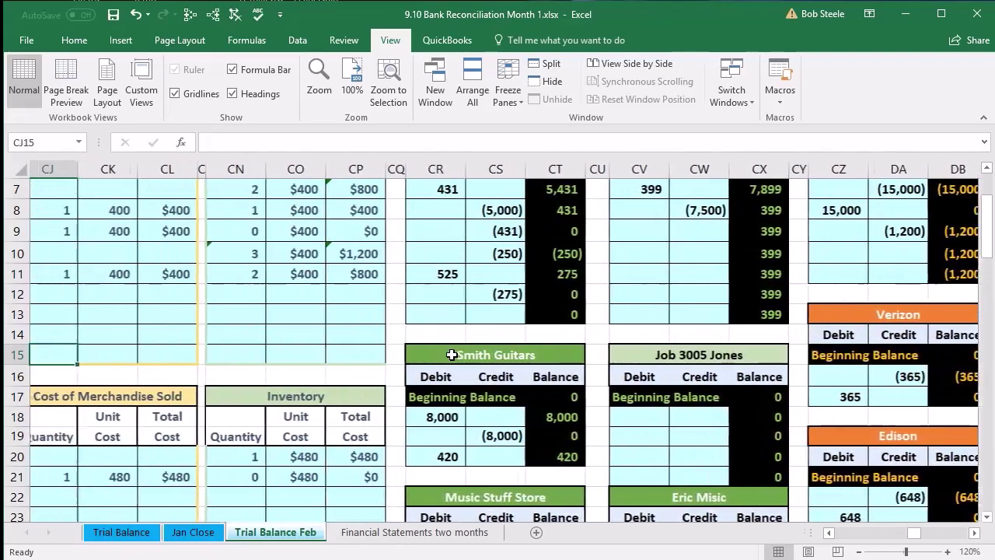
{"action": "key", "text": "Left"}
{"action": "key", "text": "Left"}
{"action": "key", "text": "Left"}
{"action": "key", "text": "Left"}
{"action": "key", "text": "Left"}
{"action": "key", "text": "Left"}
{"action": "key", "text": "Left"}
{"action": "key", "text": "Left"}
{"action": "key", "text": "Left"}
{"action": "key", "text": "Left"}
{"action": "key", "text": "Left"}
{"action": "key", "text": "Left"}
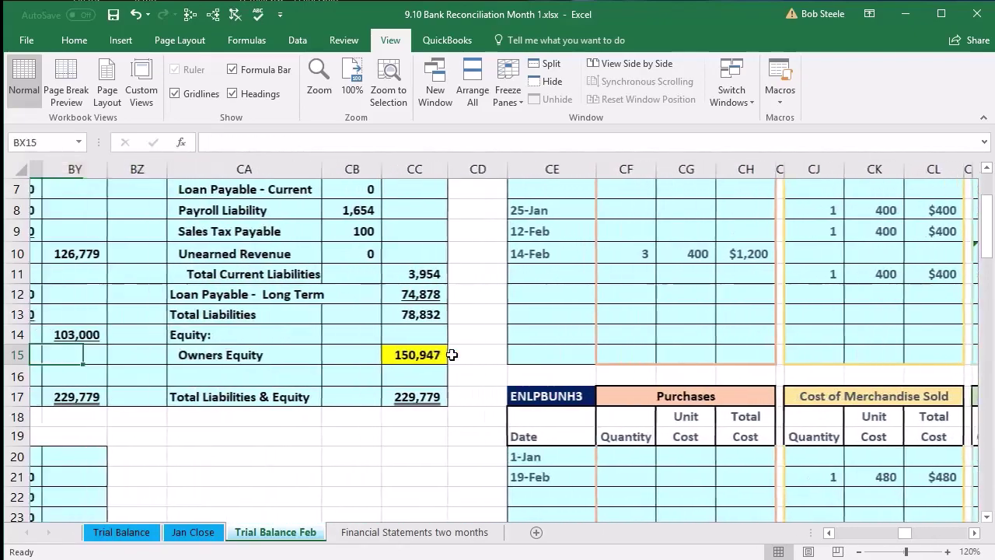
{"action": "key", "text": "Left"}
{"action": "key", "text": "Left"}
Scroll through the February statements and inspect the Beginning Owner's Equity formula showing 144,175.
{"action": "scroll", "coordinate": [344, 322], "scroll_direction": "up", "scroll_amount": 1}
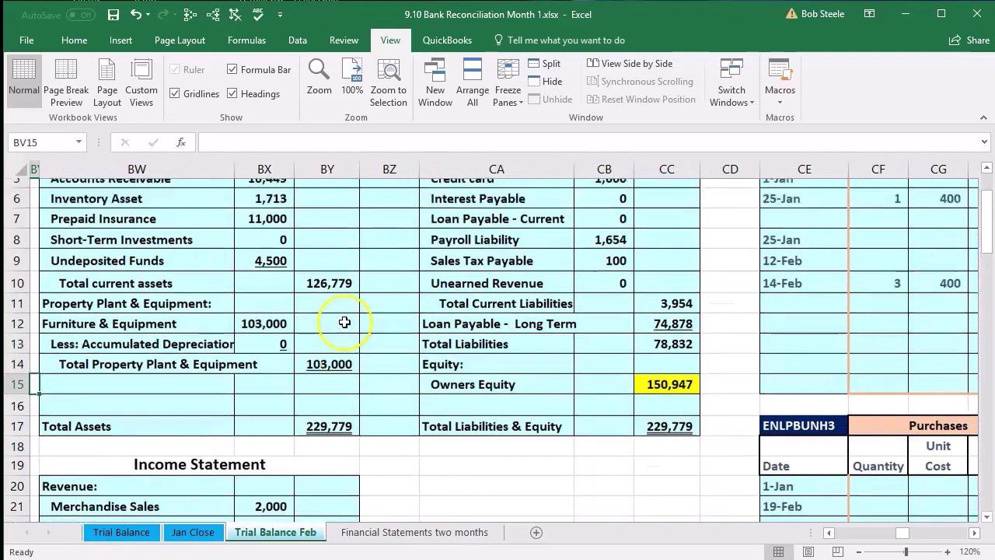
{"action": "scroll", "coordinate": [344, 321], "scroll_direction": "up", "scroll_amount": 2}
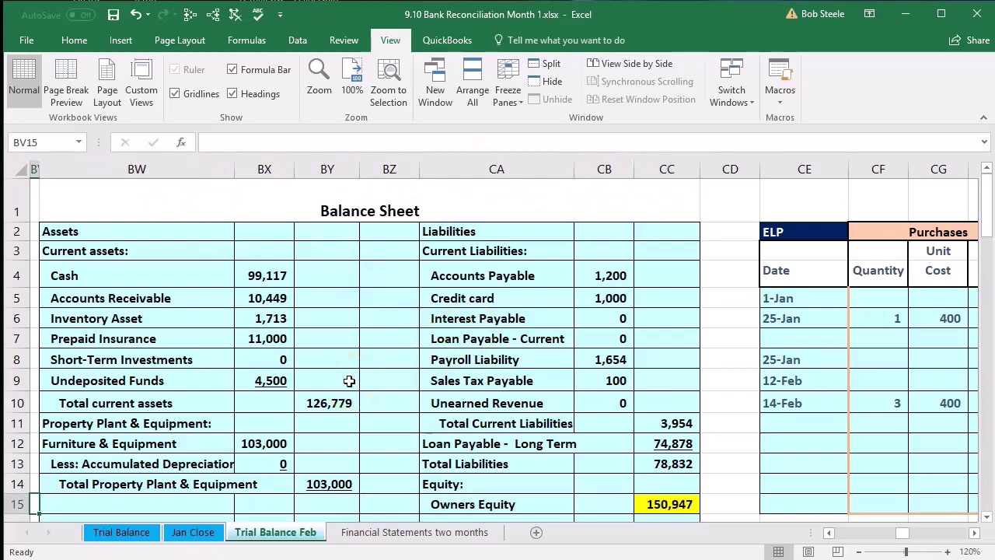
{"action": "scroll", "coordinate": [349, 381], "scroll_direction": "down", "scroll_amount": 5}
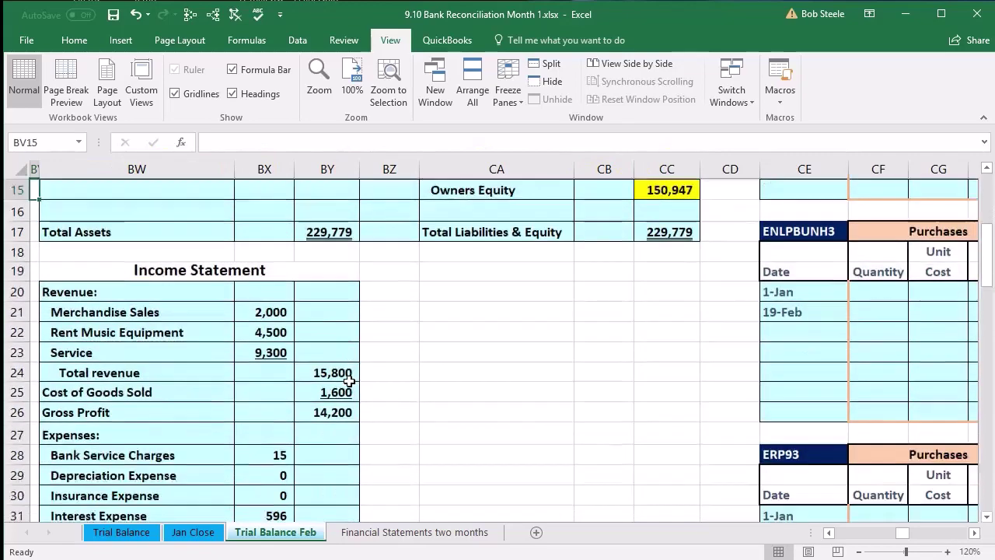
{"action": "scroll", "coordinate": [349, 380], "scroll_direction": "down", "scroll_amount": 7}
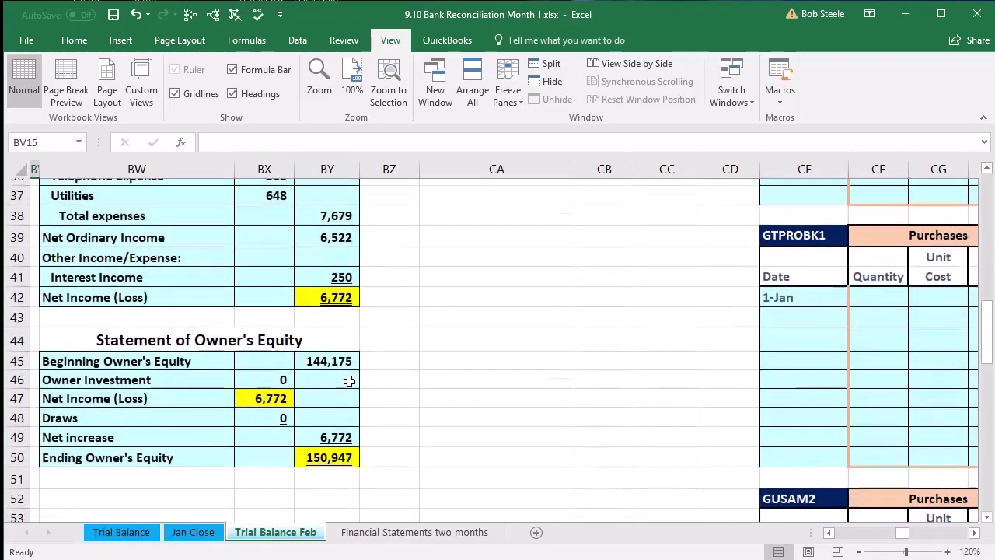
{"action": "scroll", "coordinate": [349, 380], "scroll_direction": "left", "scroll_amount": 3}
{"action": "left_click", "coordinate": [697, 292]}
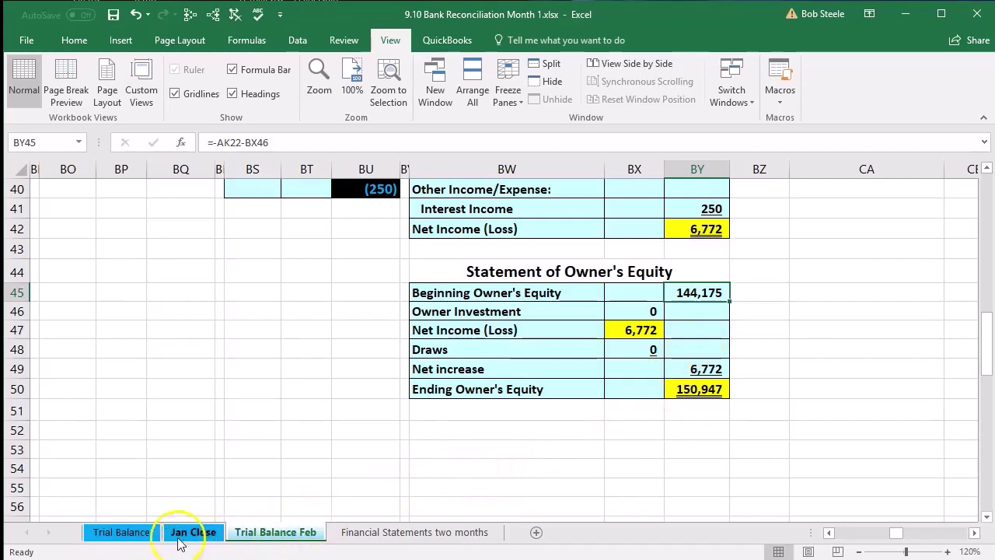
Switch to the Trial Balance sheet to compare January's ending owner's equity of 144,080.
{"action": "left_click", "coordinate": [134, 538]}
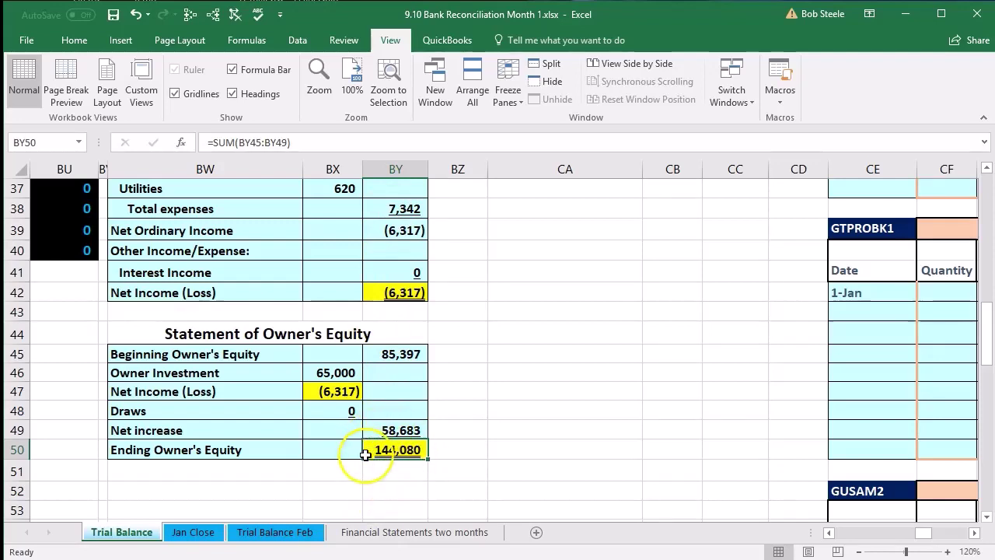
Return to Trial Balance Feb and move along row 45 to the 144,175 beginning equity.
{"action": "left_click", "coordinate": [281, 534]}
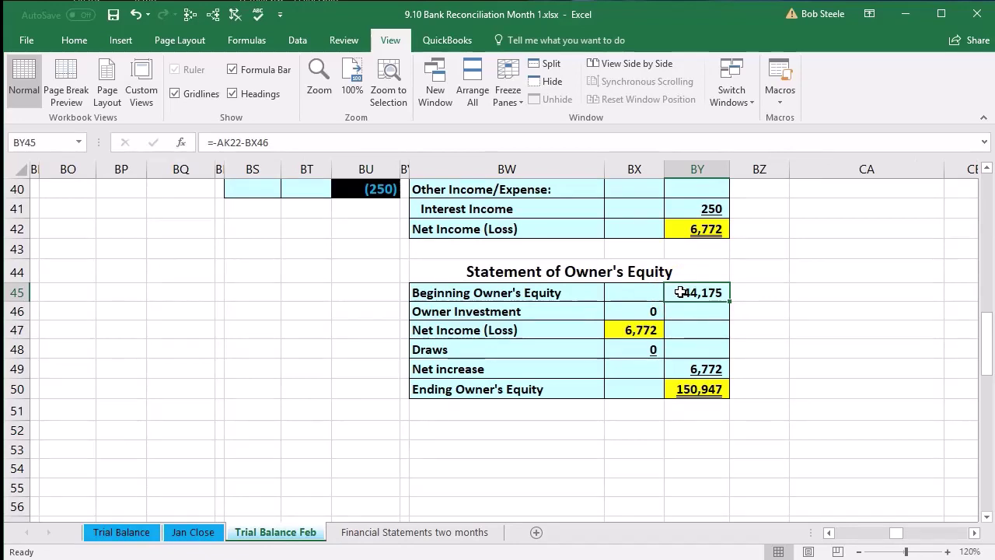
{"action": "key", "text": "Left"}
{"action": "key", "text": "Left"}
{"action": "key", "text": "Left"}
{"action": "key", "text": "Left"}
{"action": "key", "text": "Left"}
{"action": "key", "text": "Left"}
{"action": "key", "text": "Left"}
{"action": "key", "text": "Left"}
{"action": "key", "text": "Left"}
{"action": "key", "text": "Left"}
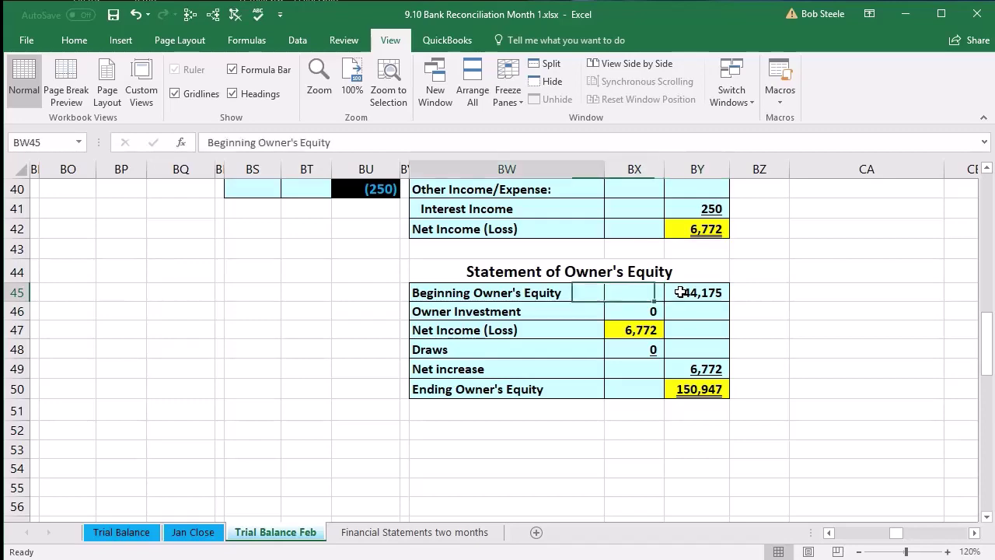
Move up and left into the February T-accounts, from Accounts Receivable to Payroll Expenses.
{"action": "key", "text": "Left"}
{"action": "key", "text": "Left"}
{"action": "key", "text": "Left"}
{"action": "key", "text": "Left"}
{"action": "key", "text": "Left"}
{"action": "key", "text": "Left"}
{"action": "key", "text": "Left"}
{"action": "key", "text": "Left"}
{"action": "key", "text": "Left"}
{"action": "key", "text": "Left"}
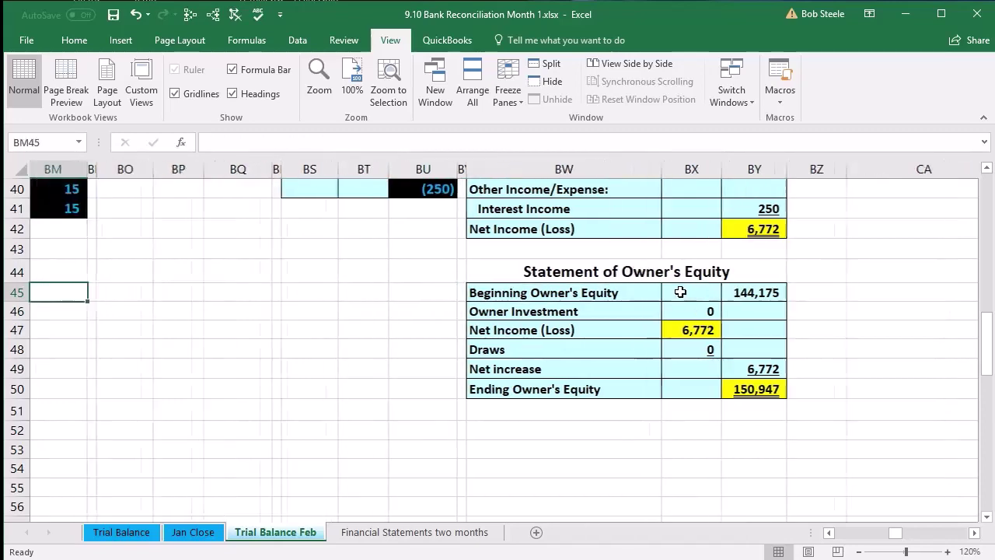
{"action": "key", "text": "Left"}
{"action": "key", "text": "Left"}
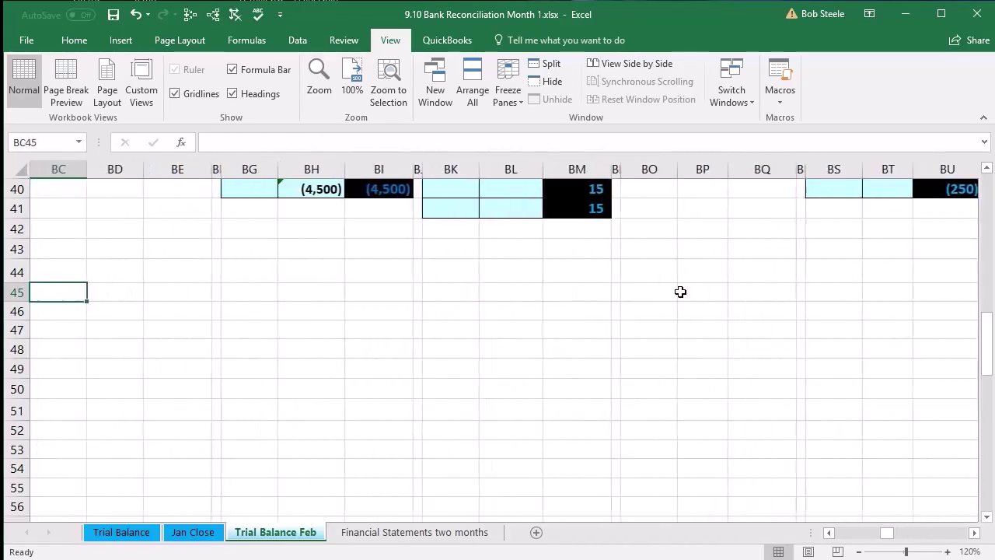
{"action": "key", "text": "Up"}
{"action": "key", "text": "Up"}
{"action": "key", "text": "Up"}
{"action": "key", "text": "Up"}
{"action": "key", "text": "Up"}
{"action": "key", "text": "Up"}
{"action": "key", "text": "Up"}
{"action": "key", "text": "Up"}
{"action": "key", "text": "Up"}
{"action": "key", "text": "Up"}
{"action": "key", "text": "Up"}
{"action": "key", "text": "Up"}
{"action": "key", "text": "Up"}
{"action": "key", "text": "Up"}
{"action": "key", "text": "Up"}
{"action": "key", "text": "Up"}
{"action": "key", "text": "Up"}
{"action": "key", "text": "Up"}
{"action": "key", "text": "Up"}
{"action": "key", "text": "Up"}
{"action": "scroll", "coordinate": [680, 291], "scroll_direction": "up", "scroll_amount": 3}
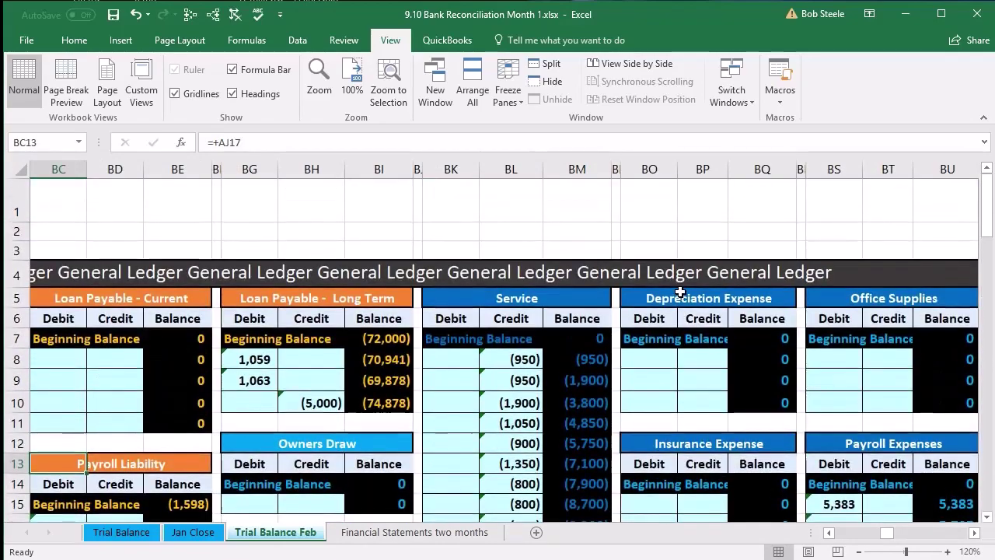
{"action": "key", "text": "Left"}
{"action": "key", "text": "Left"}
{"action": "key", "text": "Left"}
{"action": "key", "text": "Left"}
{"action": "key", "text": "Left"}
{"action": "key", "text": "Left"}
{"action": "key", "text": "Left"}
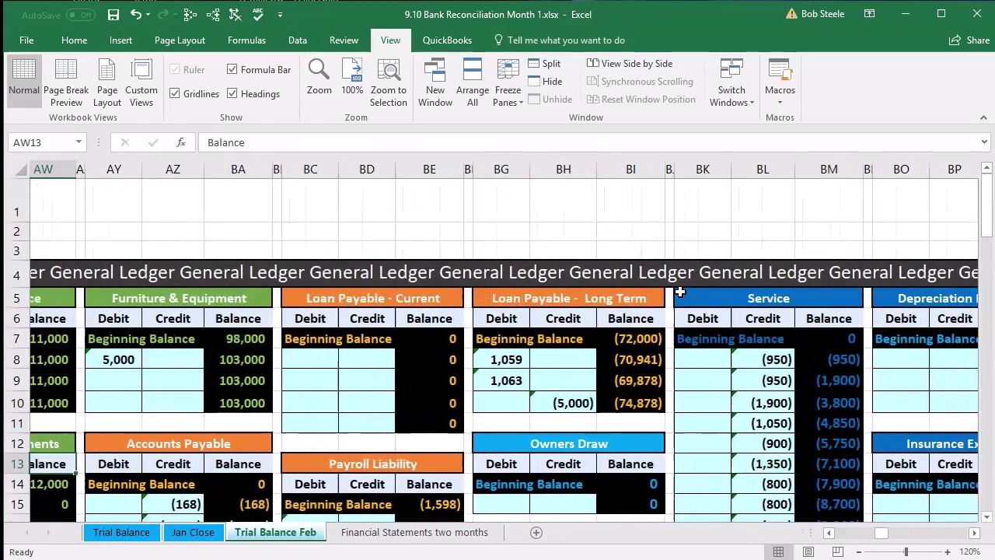
{"action": "key", "text": "Left"}
{"action": "key", "text": "Left"}
{"action": "key", "text": "Left"}
{"action": "key", "text": "Left"}
{"action": "key", "text": "Left"}
{"action": "key", "text": "Left"}
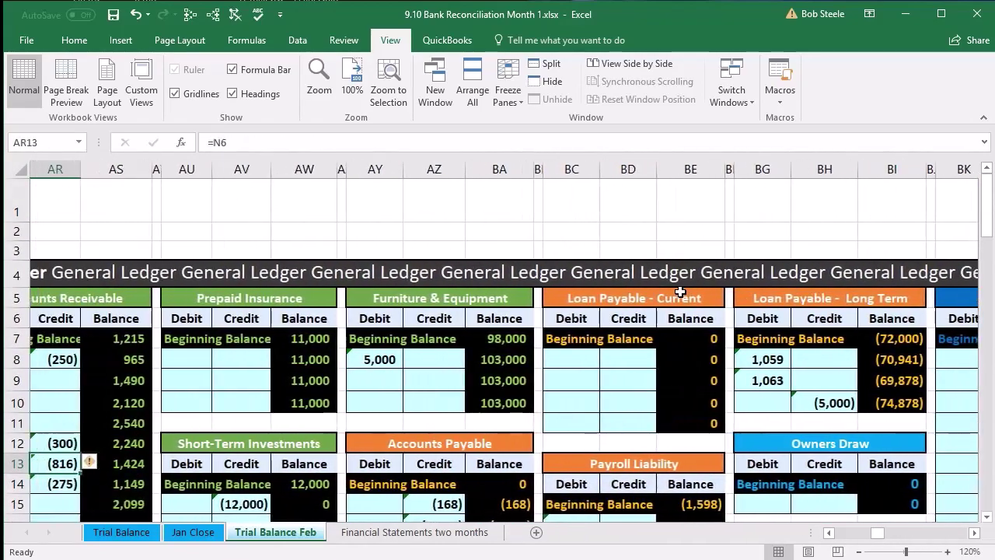
{"action": "key", "text": "Right"}
{"action": "key", "text": "Right"}
{"action": "key", "text": "Right"}
{"action": "key", "text": "Right"}
{"action": "key", "text": "Right"}
{"action": "key", "text": "Right"}
{"action": "key", "text": "Right"}
{"action": "key", "text": "Right"}
{"action": "key", "text": "Right"}
{"action": "key", "text": "Right"}
{"action": "key", "text": "Right"}
{"action": "key", "text": "Right"}
{"action": "key", "text": "Right"}
{"action": "key", "text": "Right"}
{"action": "key", "text": "Right"}
{"action": "key", "text": "Right"}
{"action": "key", "text": "Right"}
{"action": "key", "text": "Right"}
{"action": "key", "text": "Right"}
{"action": "key", "text": "Right"}
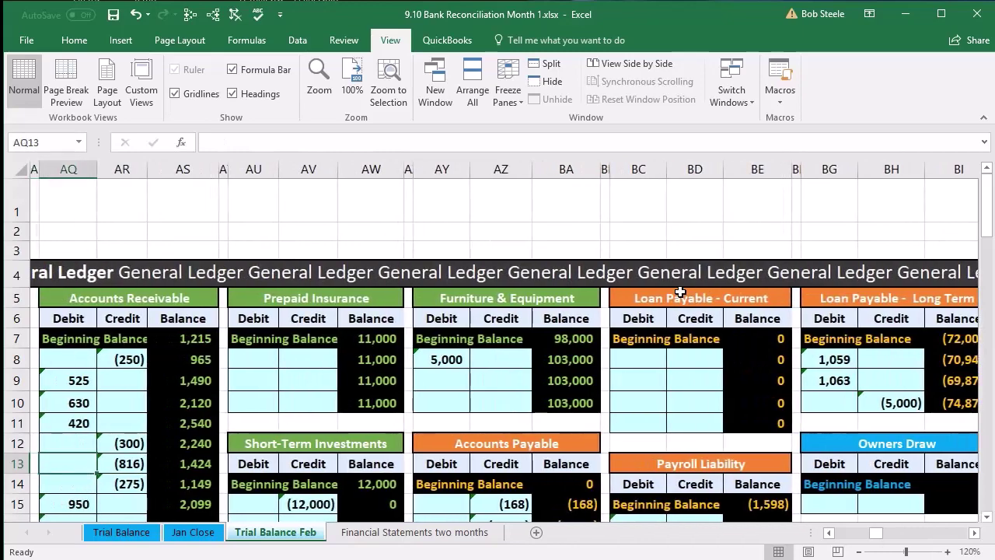
{"action": "key", "text": "Right"}
{"action": "key", "text": "Right"}
{"action": "key", "text": "Right"}
{"action": "key", "text": "Right"}
{"action": "key", "text": "Right"}
{"action": "key", "text": "Right"}
{"action": "key", "text": "Right"}
{"action": "key", "text": "Right"}
{"action": "key", "text": "Right"}
{"action": "key", "text": "Right"}
{"action": "key", "text": "Right"}
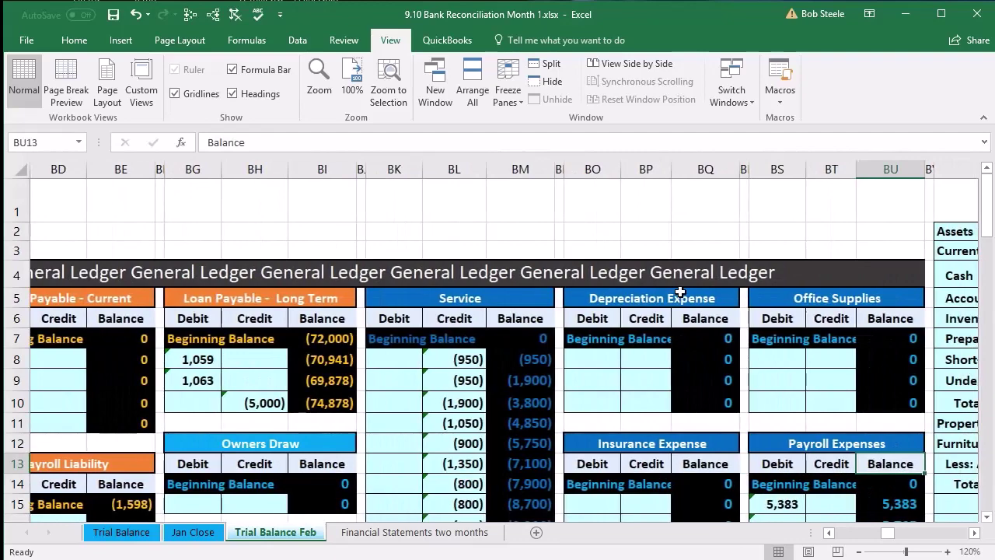
{"action": "scroll", "coordinate": [680, 291], "scroll_direction": "down", "scroll_amount": 1}
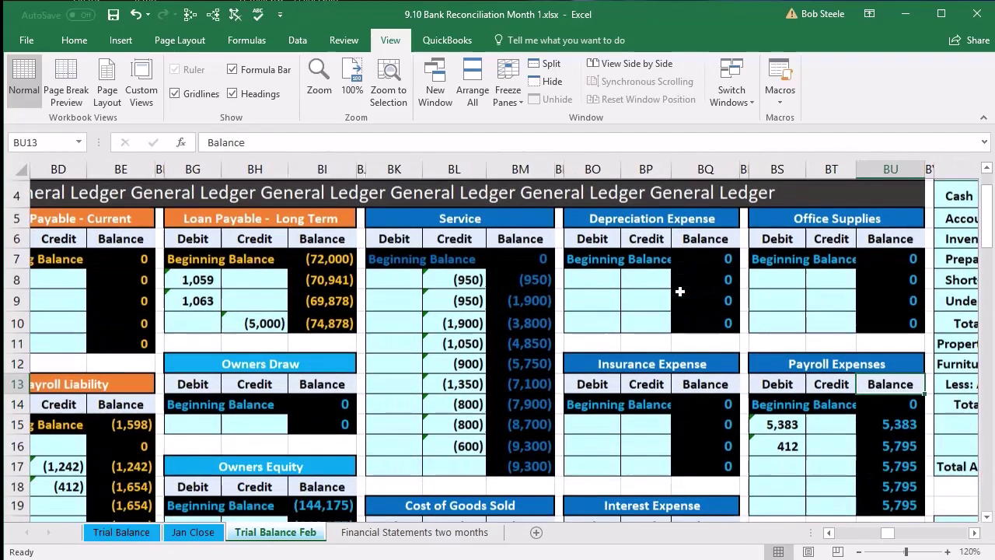
{"action": "scroll", "coordinate": [679, 292], "scroll_direction": "down", "scroll_amount": 1}
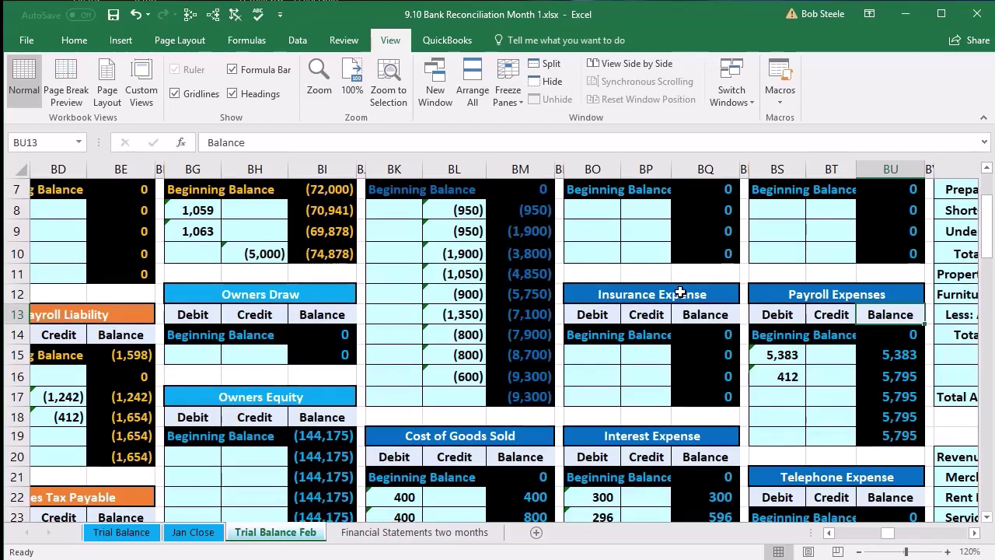
Check the Cost of Goods Sold, Interest, Internet, Misc. Expense (80) and Bank Service Charges (15) beginning-balance links.
{"action": "scroll", "coordinate": [679, 292], "scroll_direction": "down", "scroll_amount": 1}
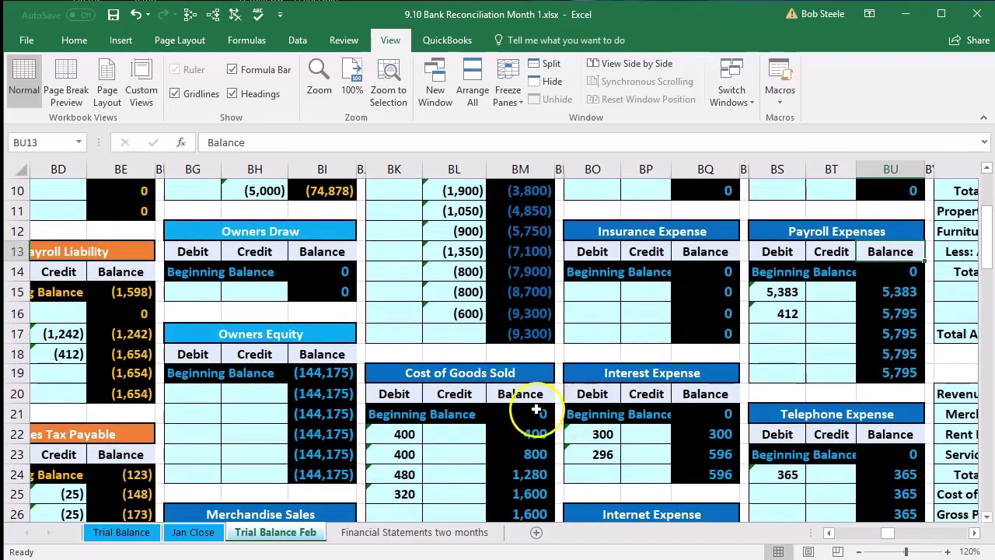
{"action": "left_click", "coordinate": [537, 412]}
{"action": "left_click", "coordinate": [711, 414]}
{"action": "scroll", "coordinate": [717, 416], "scroll_direction": "down", "scroll_amount": 2}
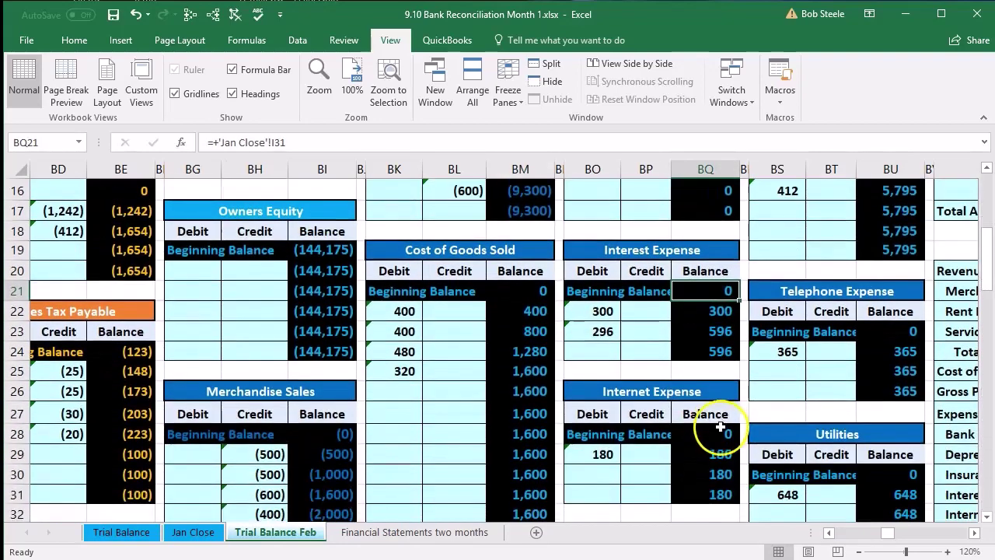
{"action": "left_click", "coordinate": [721, 429]}
{"action": "scroll", "coordinate": [717, 424], "scroll_direction": "down", "scroll_amount": 3}
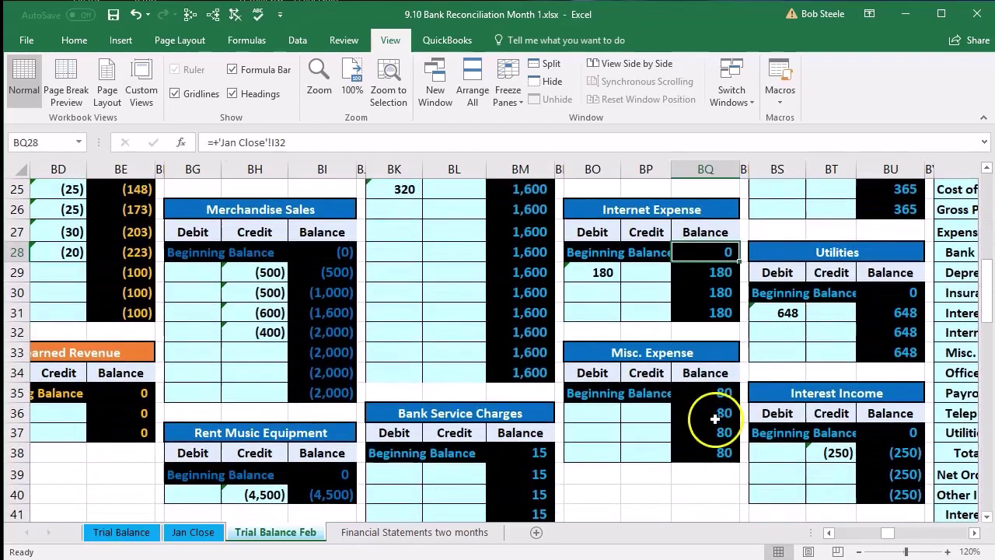
{"action": "left_click", "coordinate": [707, 395]}
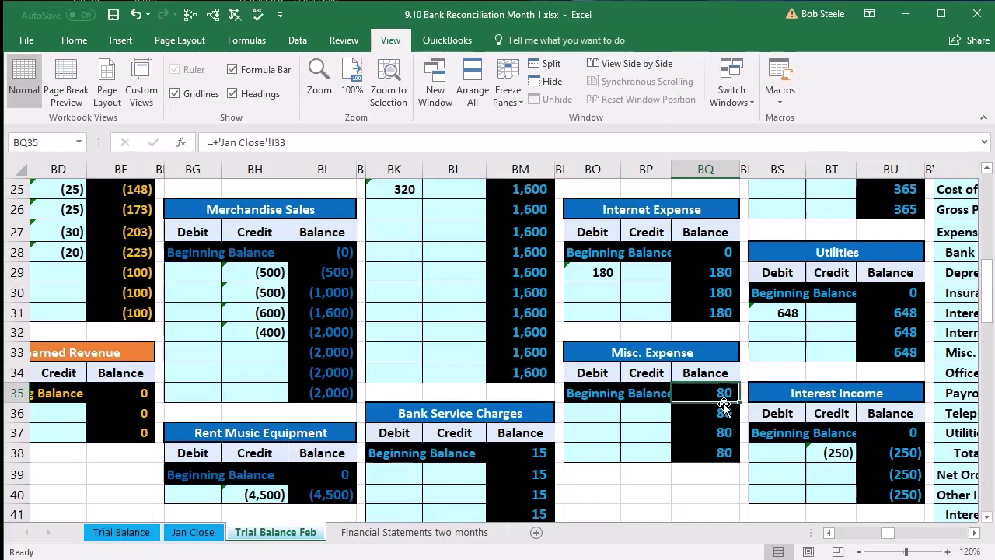
{"action": "left_click", "coordinate": [697, 460]}
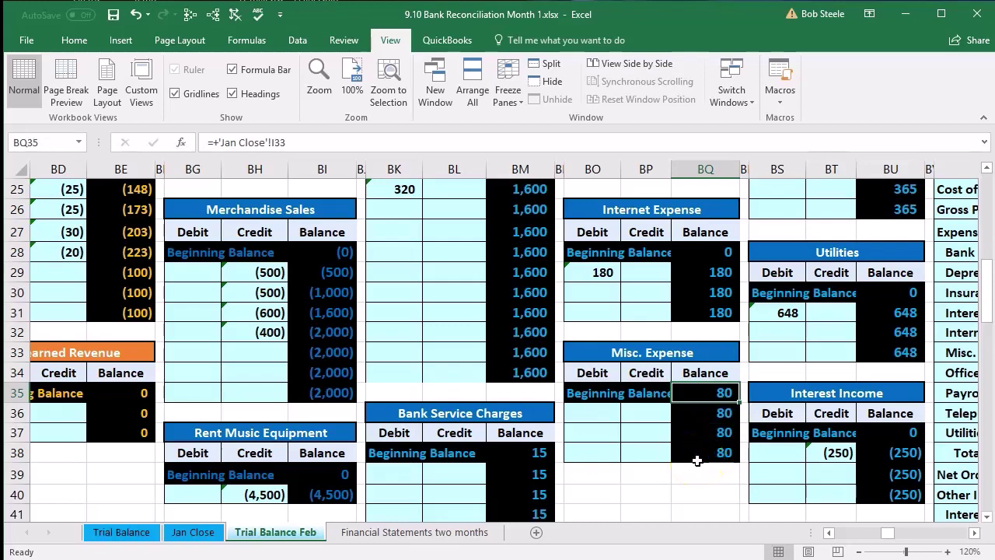
{"action": "left_click", "coordinate": [649, 414]}
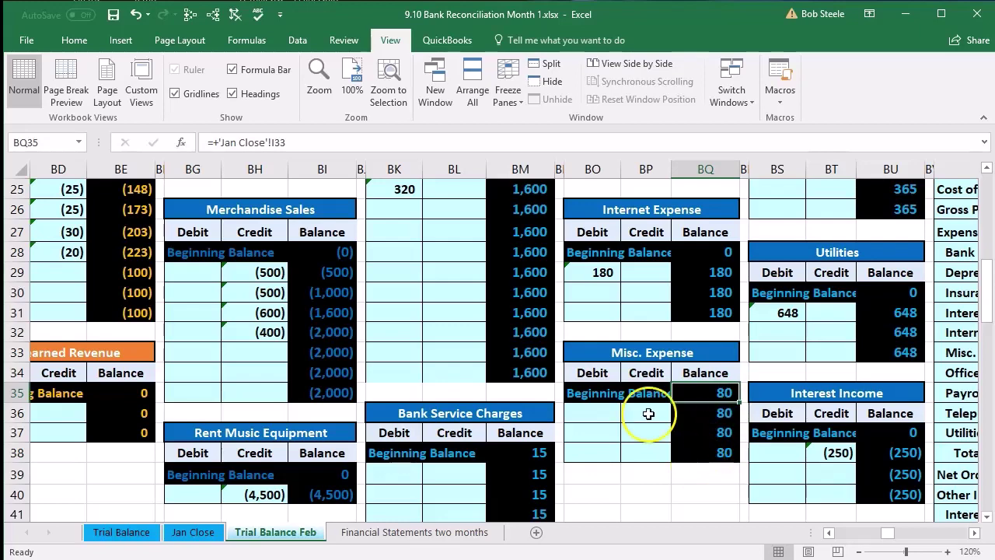
{"action": "left_click", "coordinate": [538, 457]}
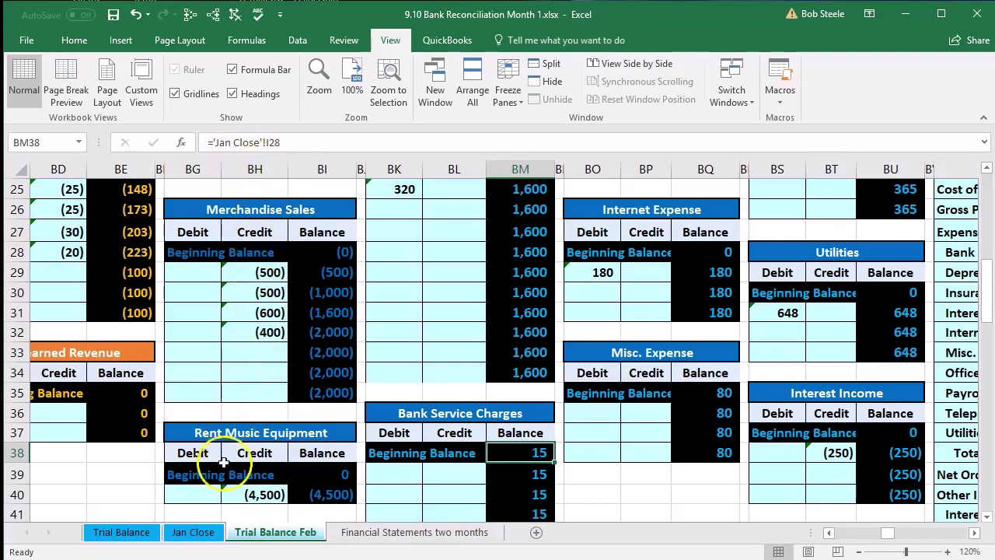
Confirm Misc. Expense's unclosed 80 on Jan Close matches February's beginning balance link.
{"action": "left_click", "coordinate": [188, 533]}
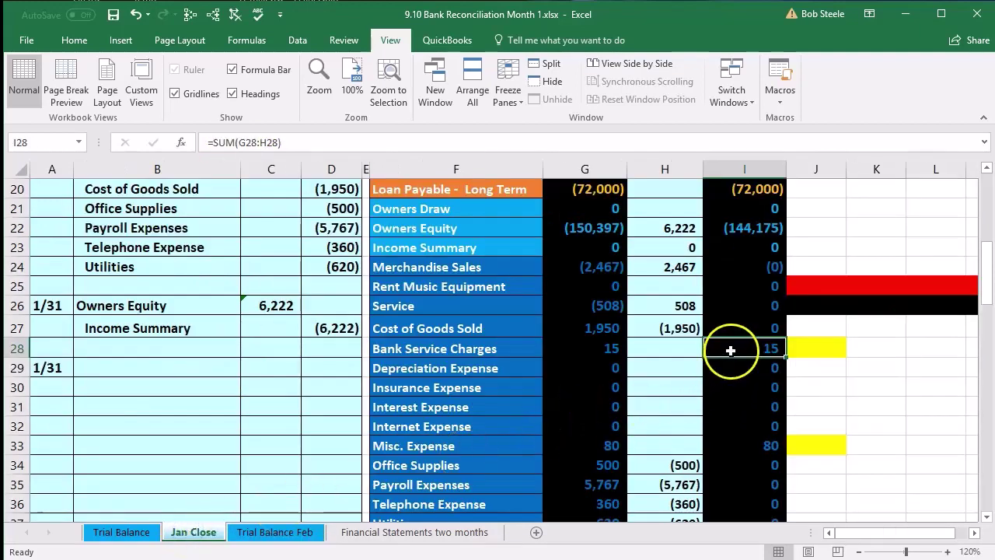
{"action": "left_click", "coordinate": [740, 445]}
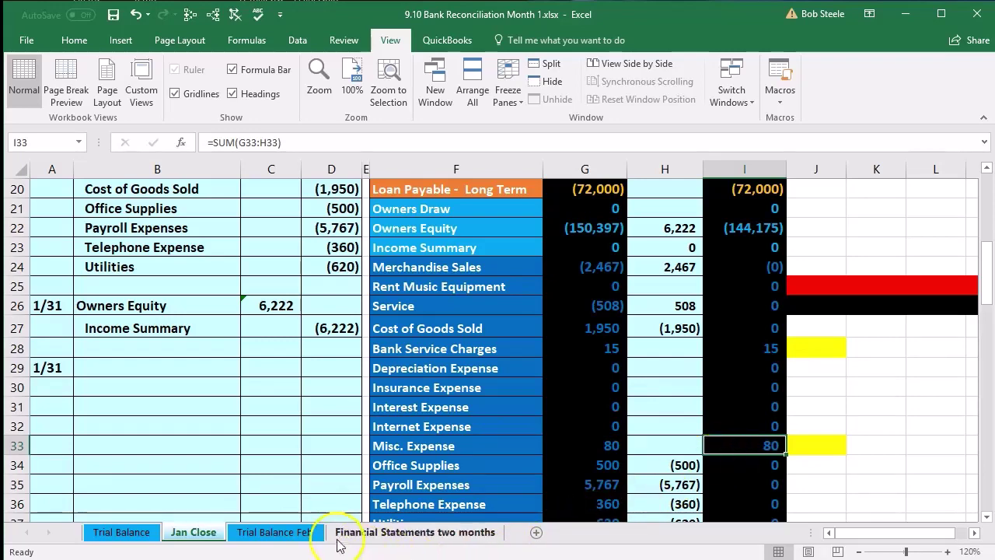
{"action": "left_click", "coordinate": [296, 534]}
{"action": "scroll", "coordinate": [699, 382], "scroll_direction": "down", "scroll_amount": 1}
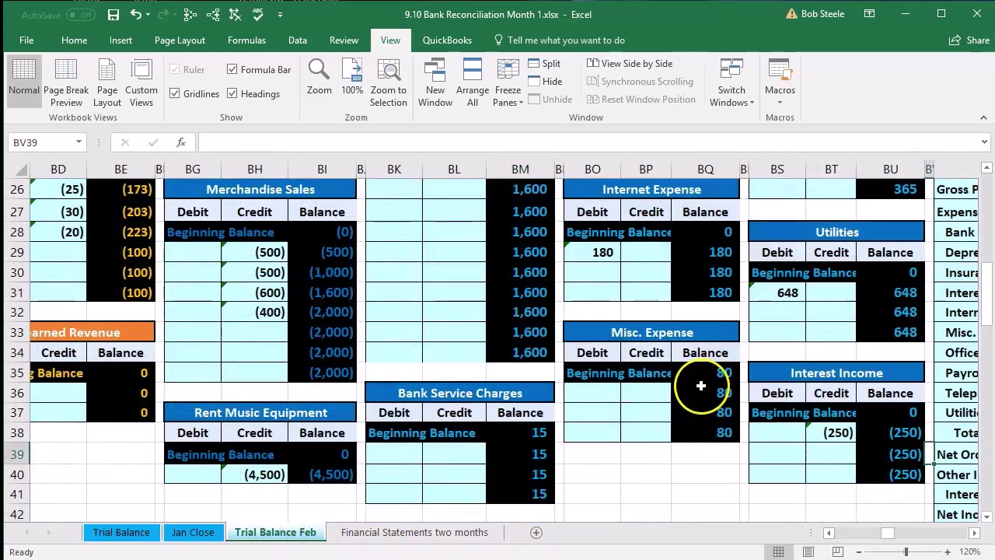
{"action": "left_click", "coordinate": [705, 375]}
Move right on Trial Balance Feb to the Balance Sheet showing Cash 99,117.
{"action": "scroll", "coordinate": [708, 426], "scroll_direction": "up", "scroll_amount": 8}
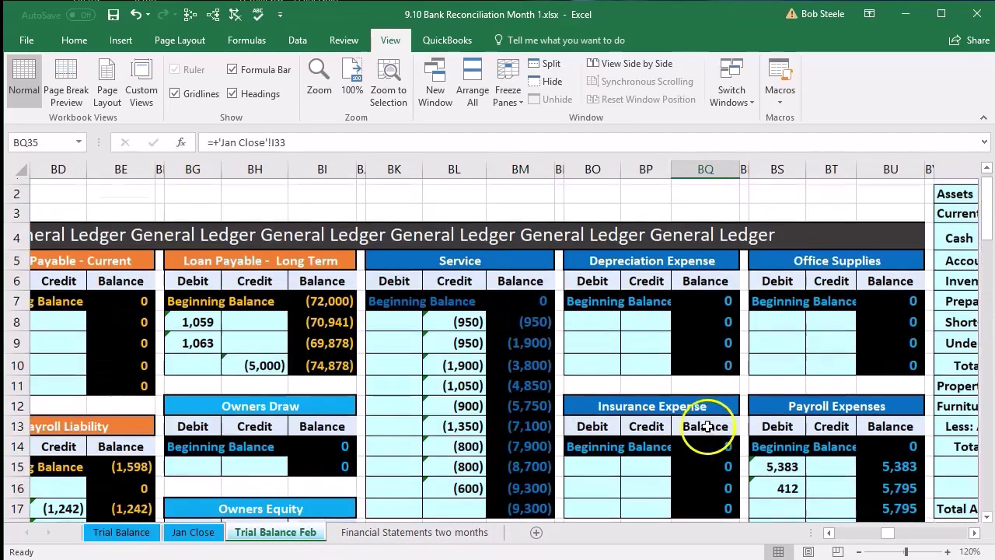
{"action": "scroll", "coordinate": [705, 426], "scroll_direction": "up", "scroll_amount": 1}
{"action": "left_click", "coordinate": [724, 402]}
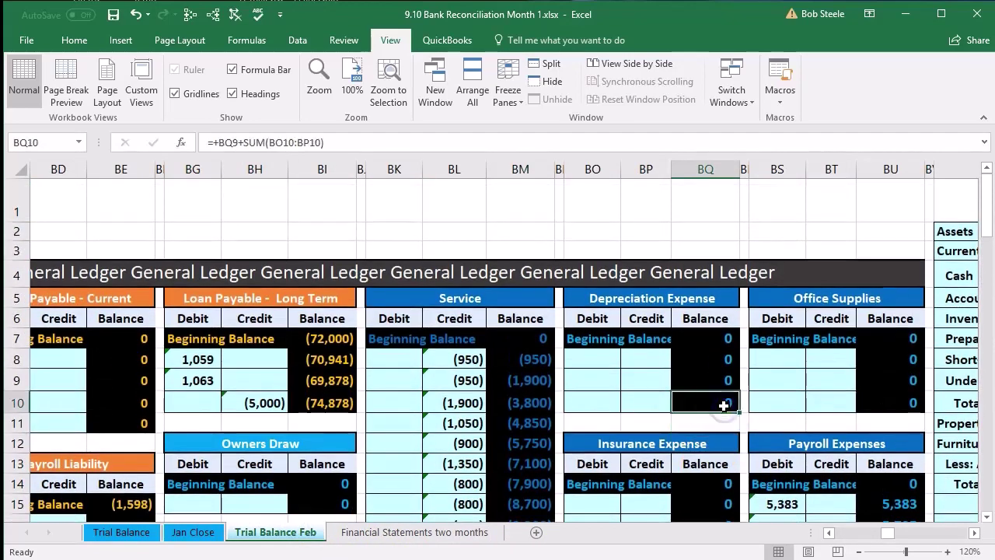
{"action": "key", "text": "Right"}
{"action": "key", "text": "Right"}
{"action": "key", "text": "Right"}
{"action": "key", "text": "Right"}
{"action": "key", "text": "Right"}
{"action": "key", "text": "Right"}
{"action": "key", "text": "Right"}
{"action": "key", "text": "Right"}
{"action": "key", "text": "Right"}
Mark columns BW and CC and confirm Total Assets and Total Liabilities & Equity both equal 229,779.
{"action": "scroll", "coordinate": [724, 405], "scroll_direction": "right", "scroll_amount": 3}
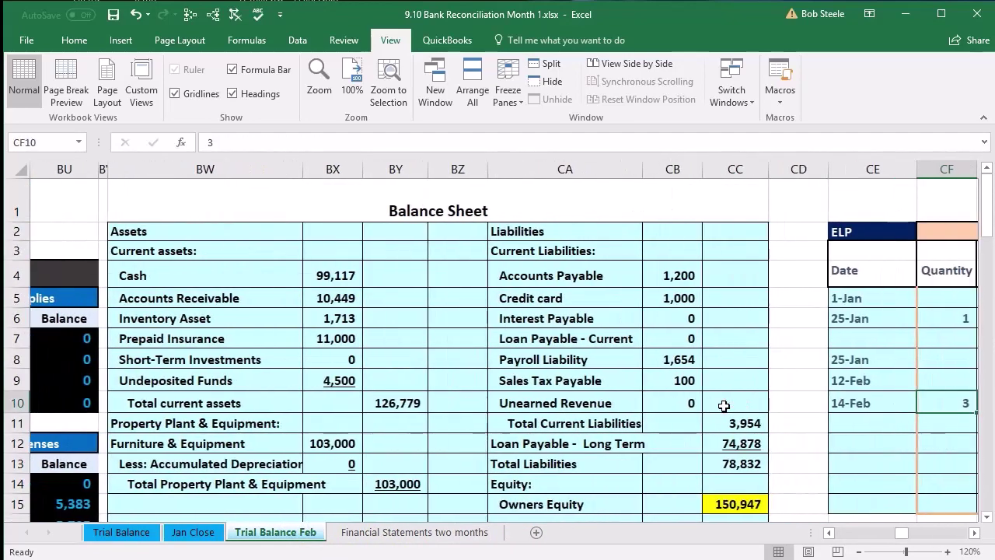
{"action": "left_click", "coordinate": [267, 173]}
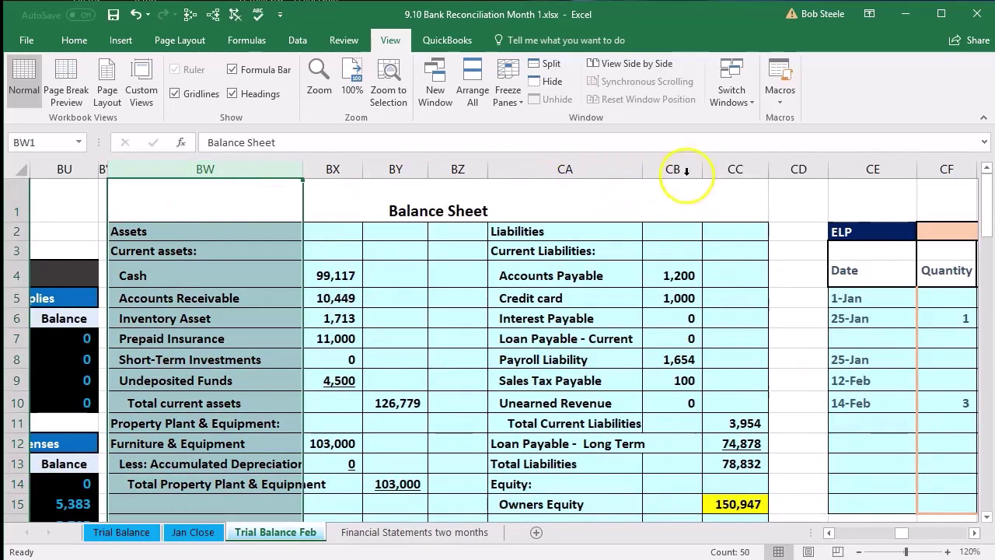
{"action": "left_click", "coordinate": [735, 169]}
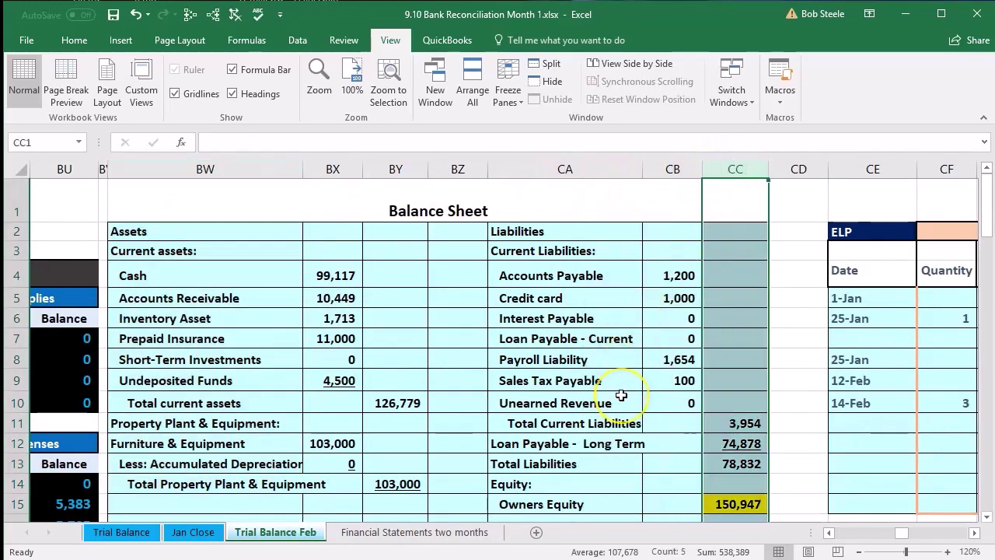
{"action": "scroll", "coordinate": [629, 377], "scroll_direction": "down", "scroll_amount": 1}
{"action": "scroll", "coordinate": [588, 398], "scroll_direction": "up", "scroll_amount": 1}
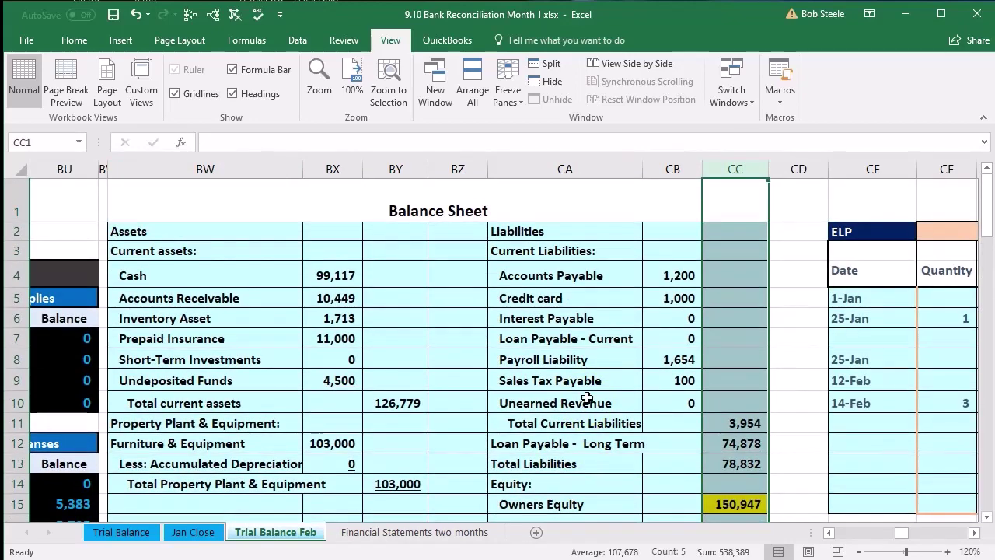
{"action": "scroll", "coordinate": [587, 398], "scroll_direction": "down", "scroll_amount": 1}
{"action": "left_click", "coordinate": [398, 464]}
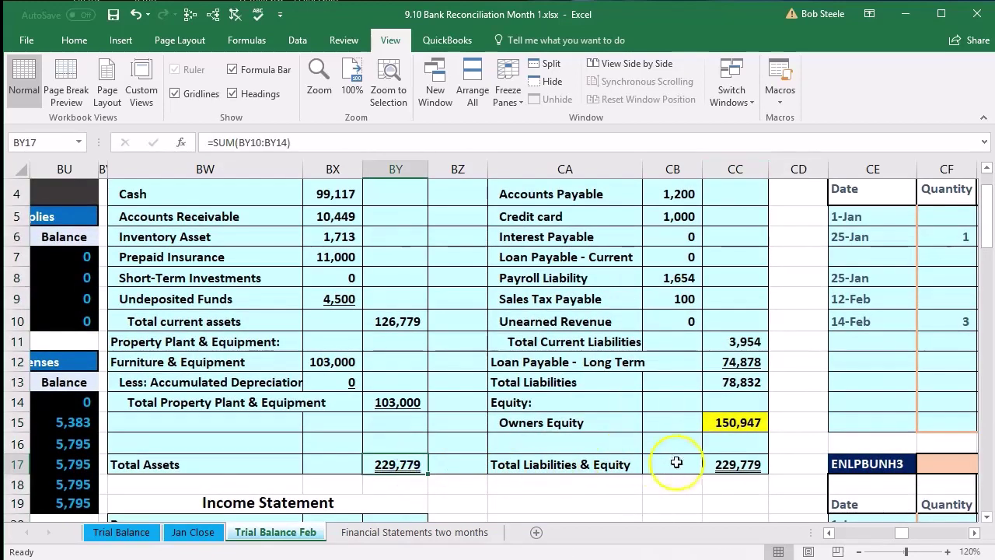
{"action": "left_click", "coordinate": [727, 464]}
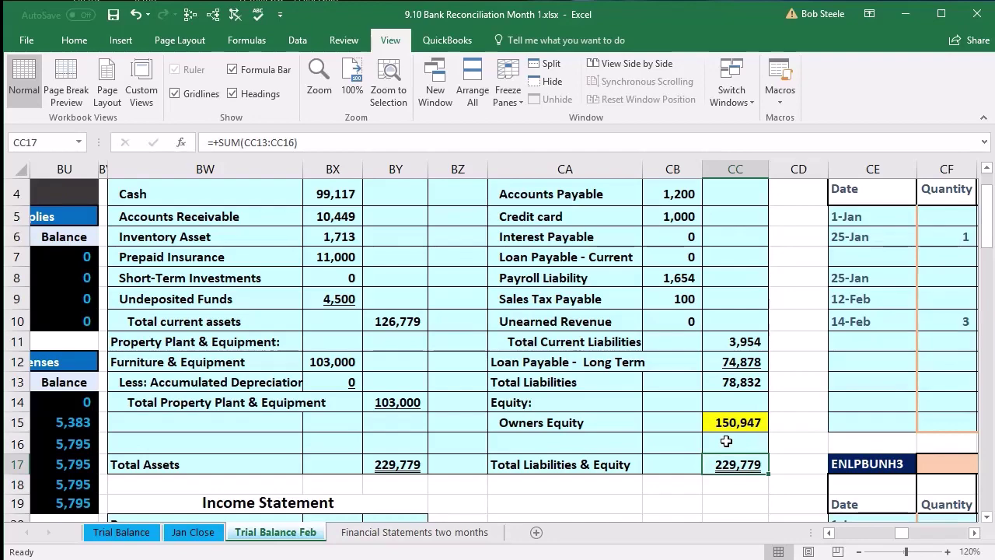
{"action": "scroll", "coordinate": [716, 431], "scroll_direction": "down", "scroll_amount": 4}
{"action": "scroll", "coordinate": [717, 432], "scroll_direction": "down", "scroll_amount": 8}
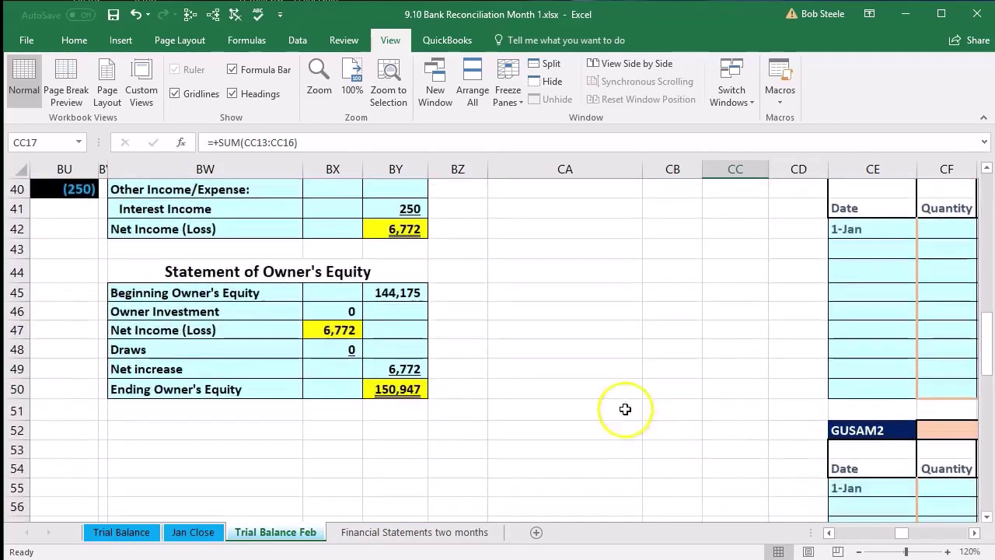
{"action": "left_click", "coordinate": [397, 292]}
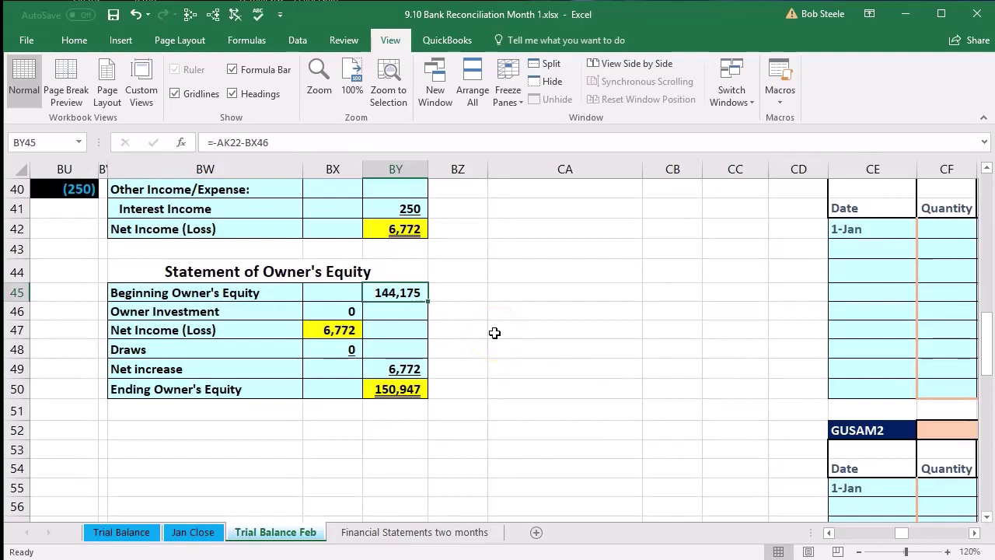